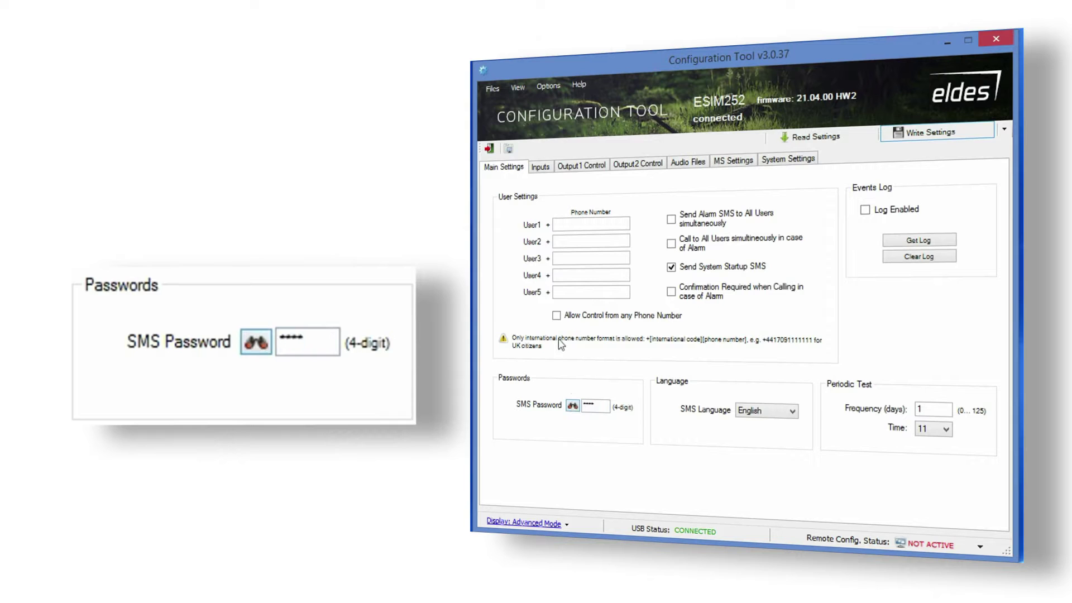
Enter User1's phone number in international format, enable the events log and write the settings to the device.
left_click(584, 225)
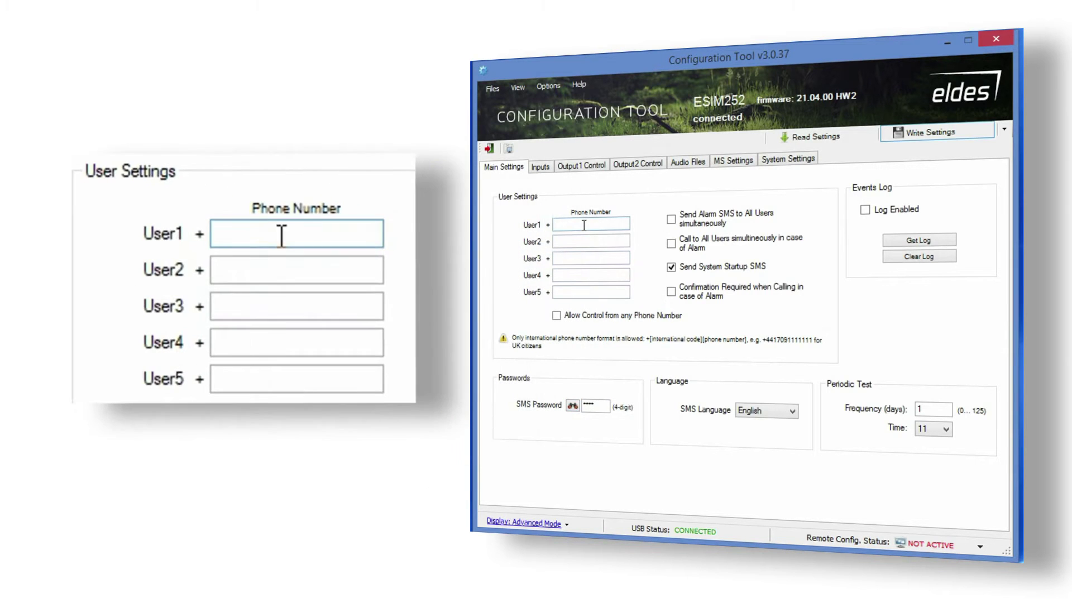
type("370XXXXXXXX")
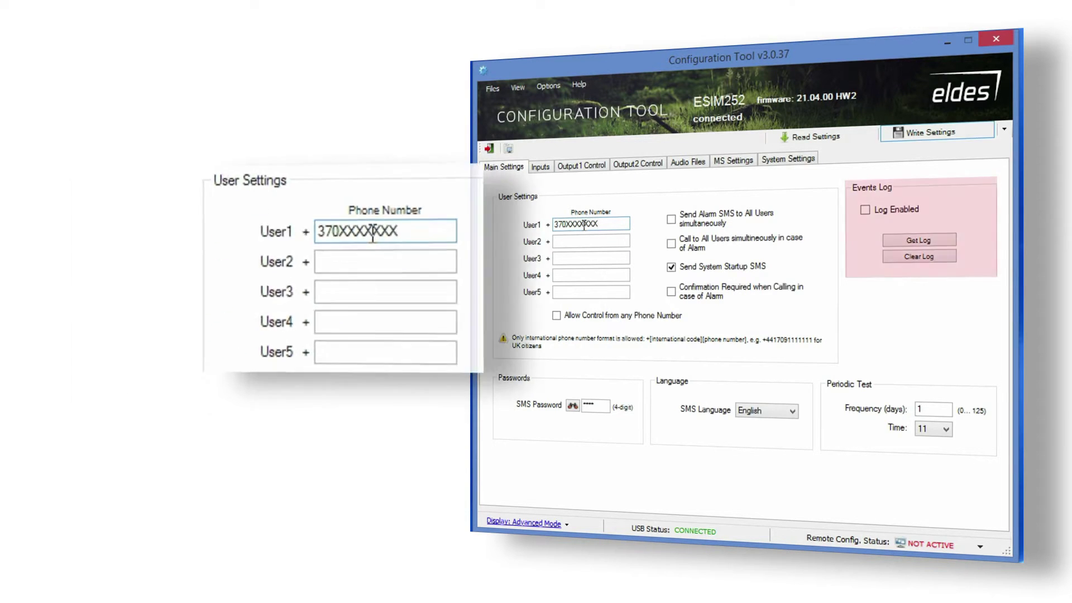
left_click(875, 211)
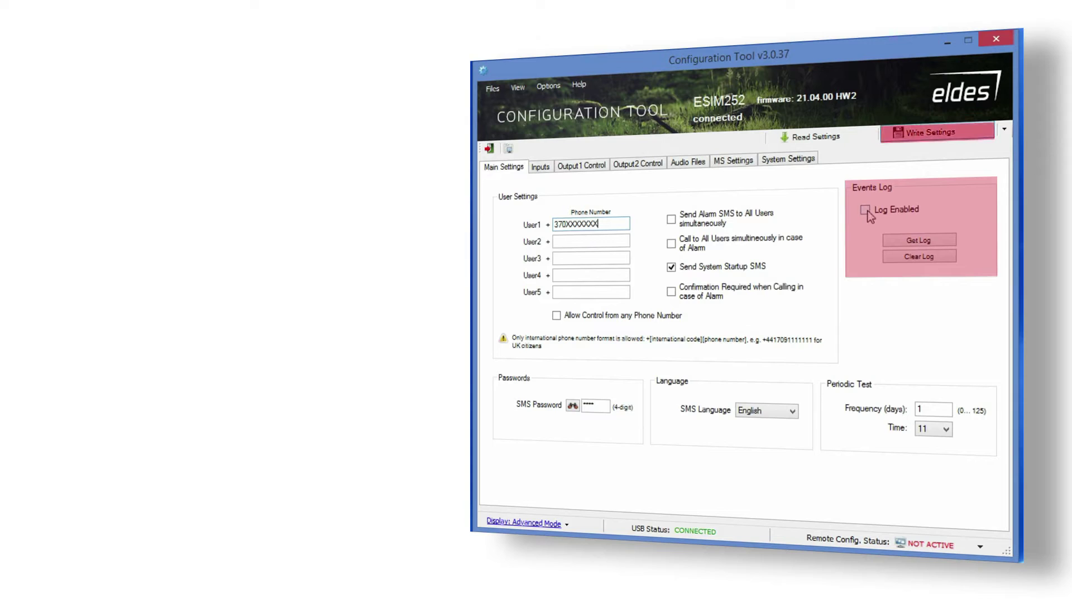
left_click(916, 126)
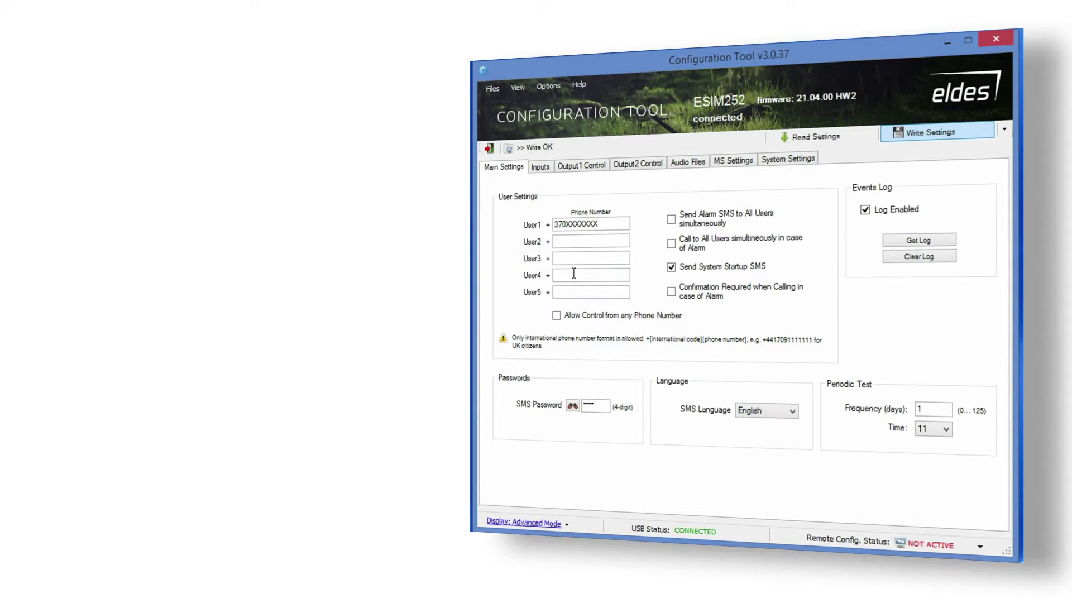
Look through Input1 to Input5, and on Input1 disable User2's alarm call and SMS and enable its restore call and SMS.
left_click(544, 172)
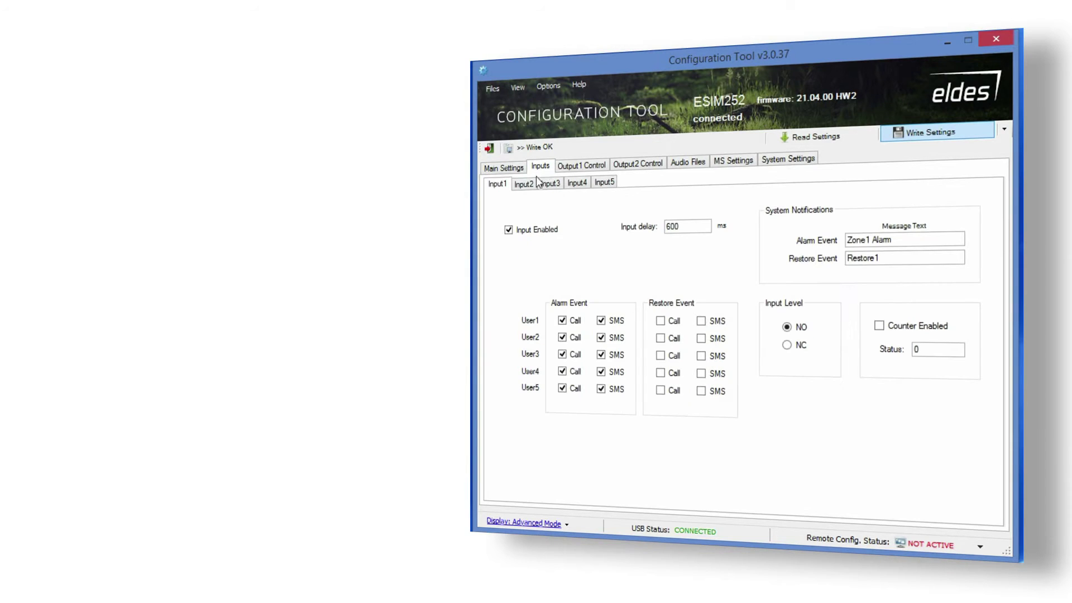
left_click(533, 186)
left_click(550, 184)
left_click(575, 184)
left_click(602, 185)
left_click(503, 188)
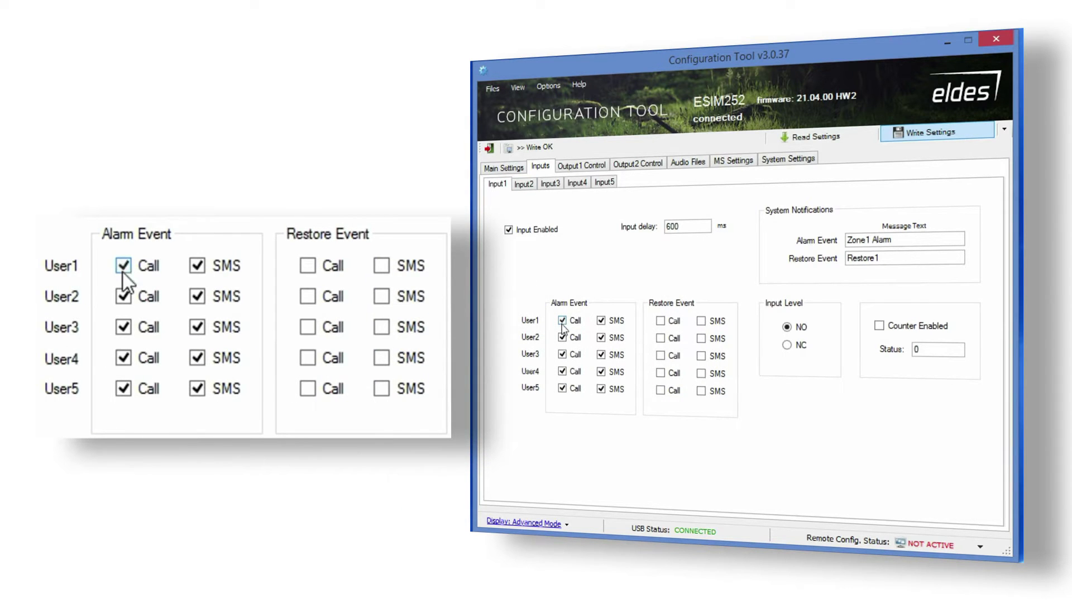
left_click(601, 337)
left_click(661, 337)
left_click(702, 339)
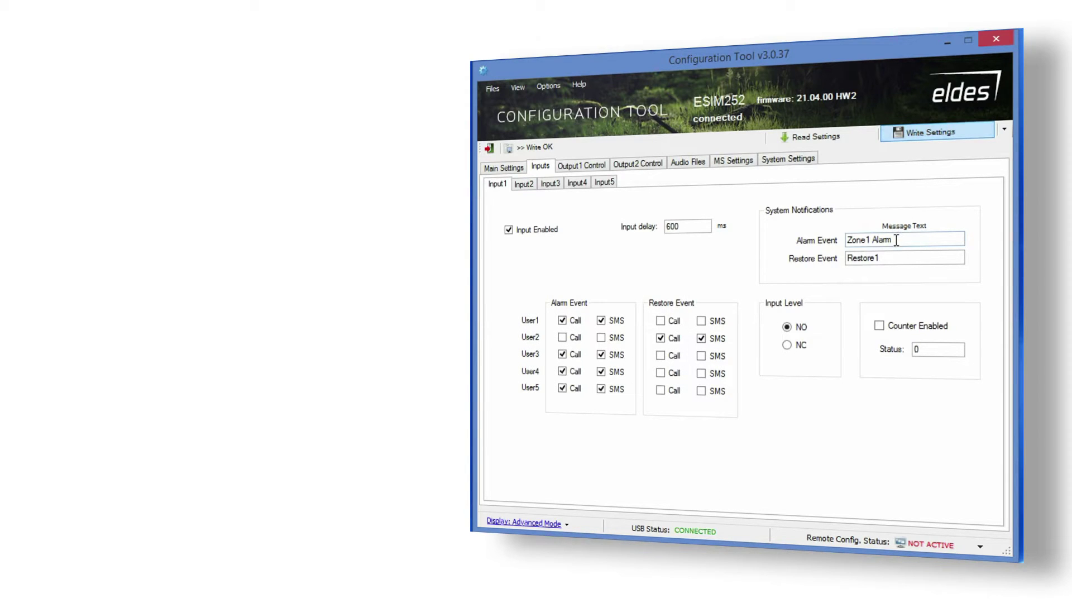
Switch Input1's input level to NC and back to NO.
left_click_drag(897, 239, 832, 263)
left_click(786, 346)
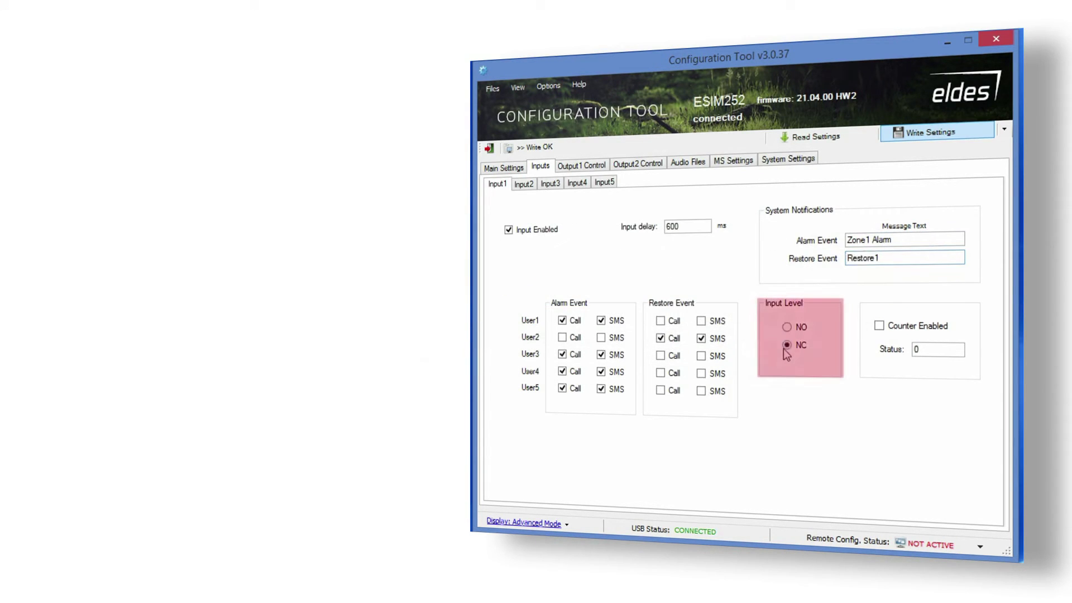
left_click(787, 327)
On Input2, switch User3 and User4 from alarm to restore calls and SMS, and write the settings to the device.
left_click(525, 185)
left_click(907, 134)
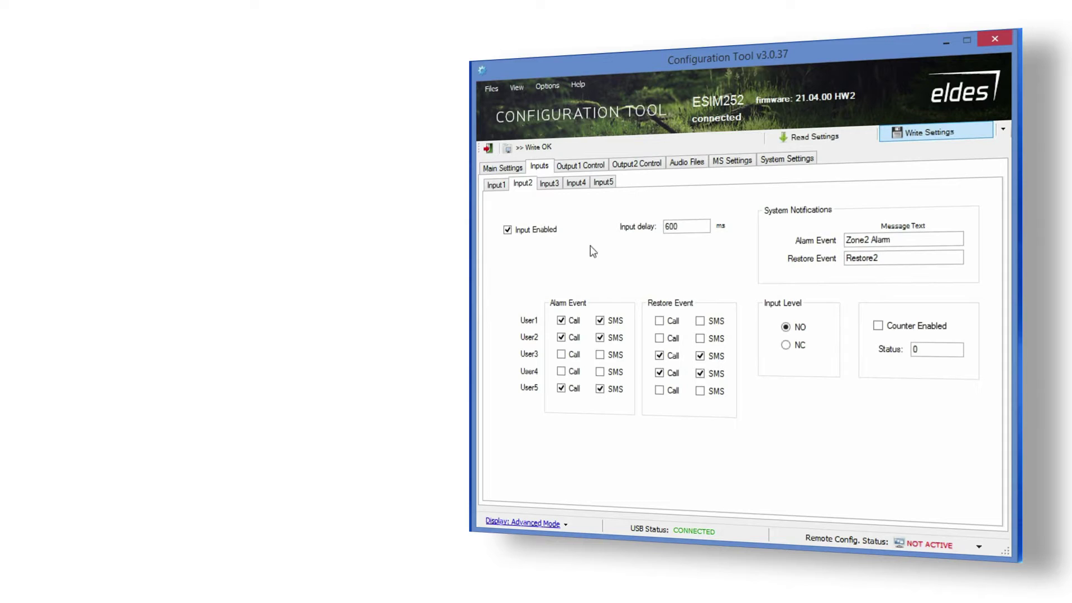
left_click(549, 185)
left_click(576, 184)
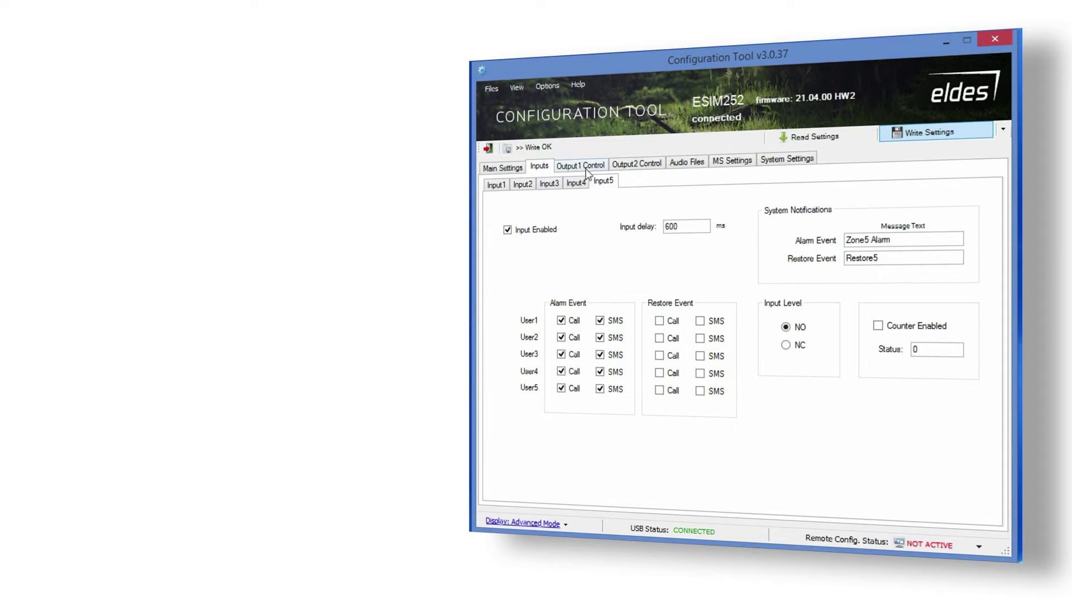
Enable control of Output1 via call for User1, User3 and User5.
left_click(586, 167)
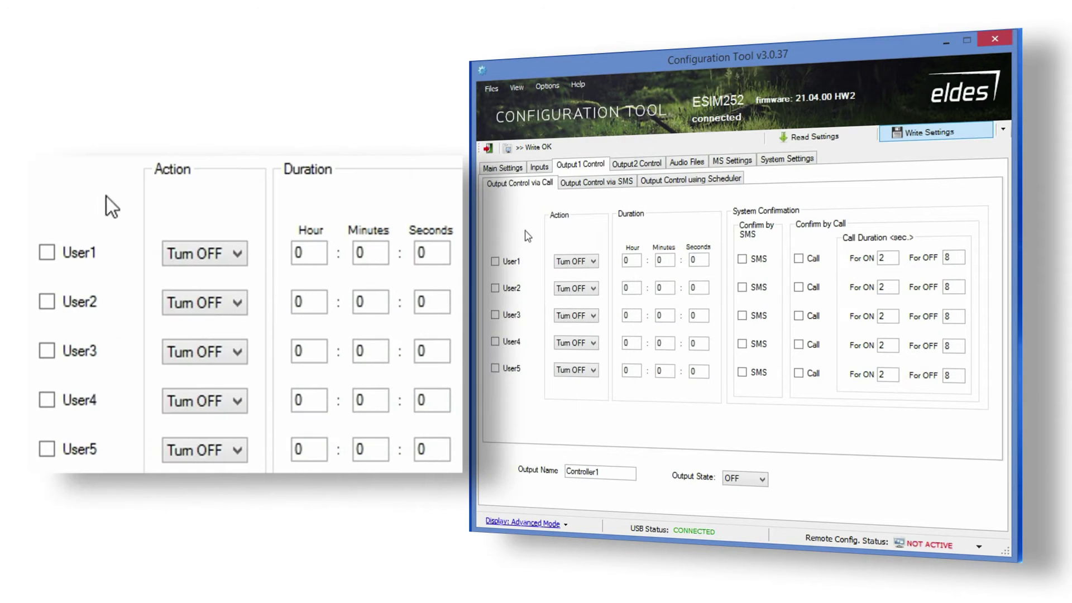
left_click(494, 261)
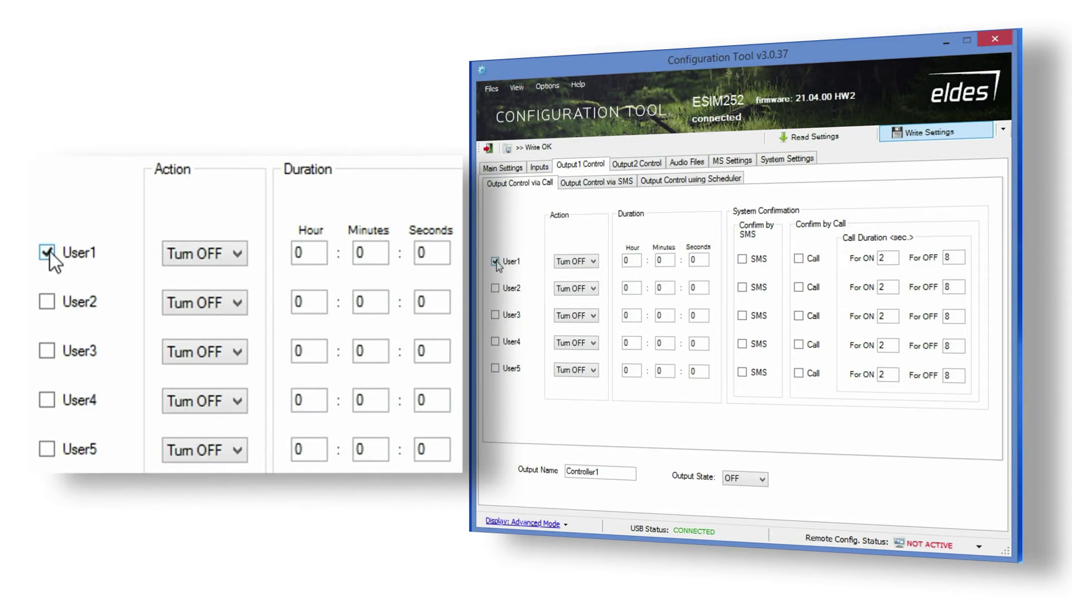
left_click(494, 315)
left_click(495, 369)
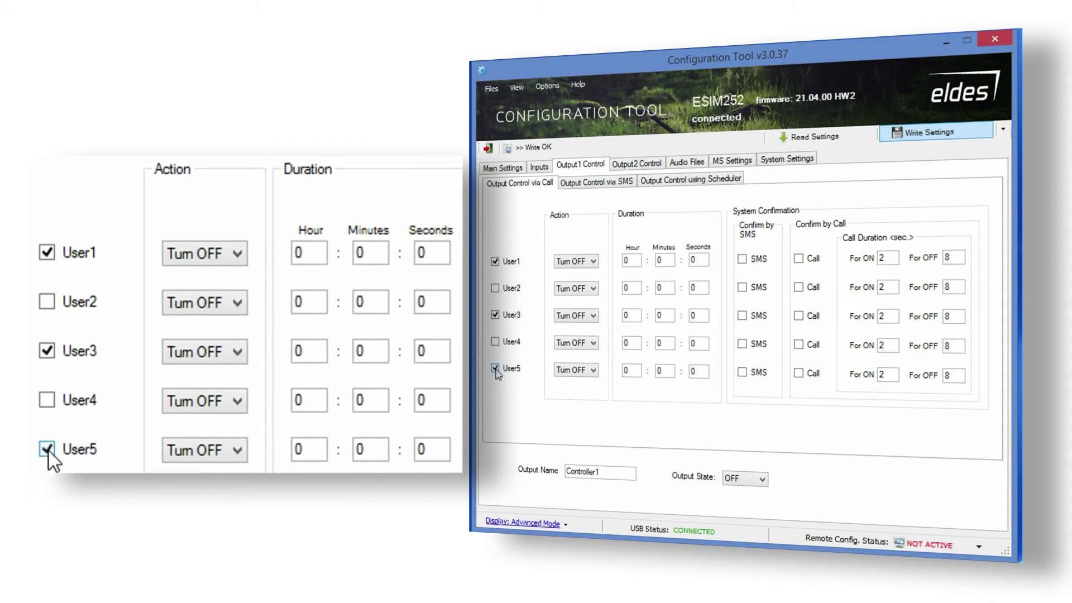
Set the Output1 call action to Turn ON for User1, Turn OFF for User3 and TOGGLE for User5.
left_click(593, 261)
left_click(592, 274)
left_click(593, 316)
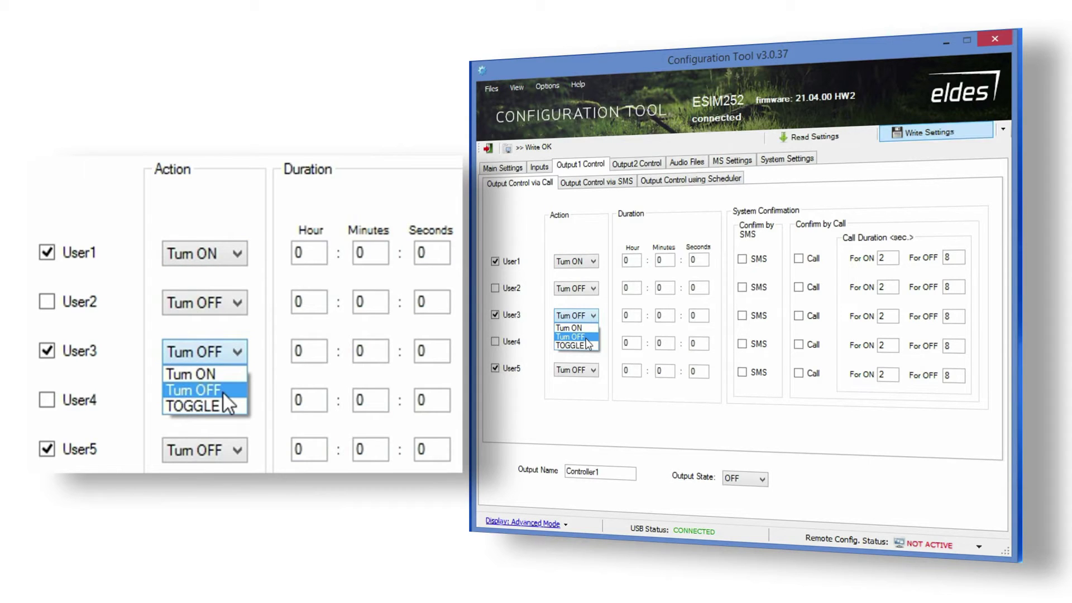
left_click(587, 337)
left_click(594, 370)
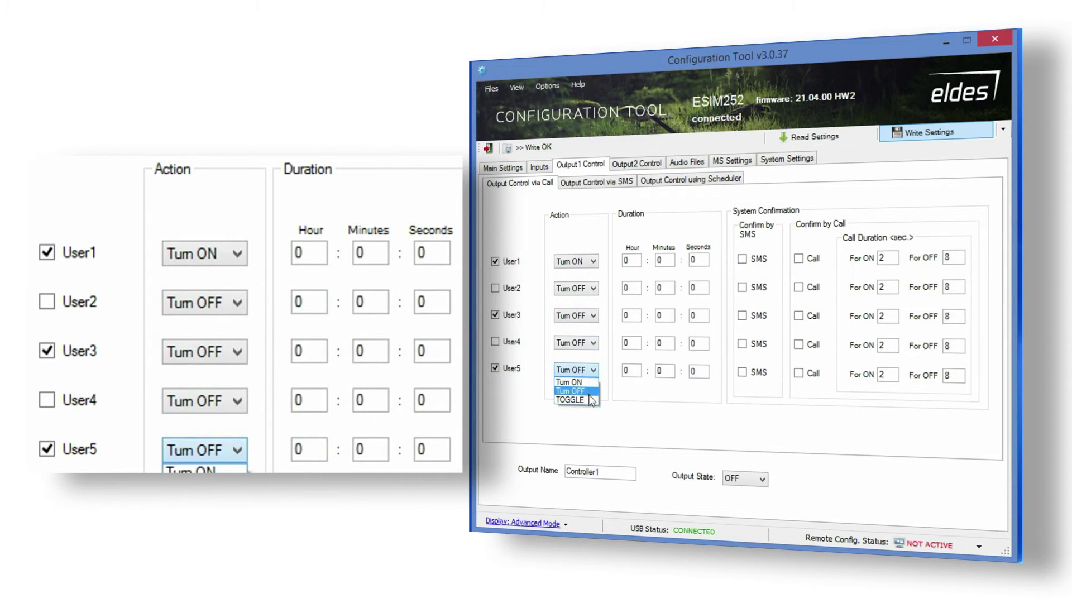
left_click(588, 397)
Set the Output1 action duration to 40 seconds for User1 and 30 seconds for User3.
left_click(702, 262)
double_click(702, 262)
type("40")
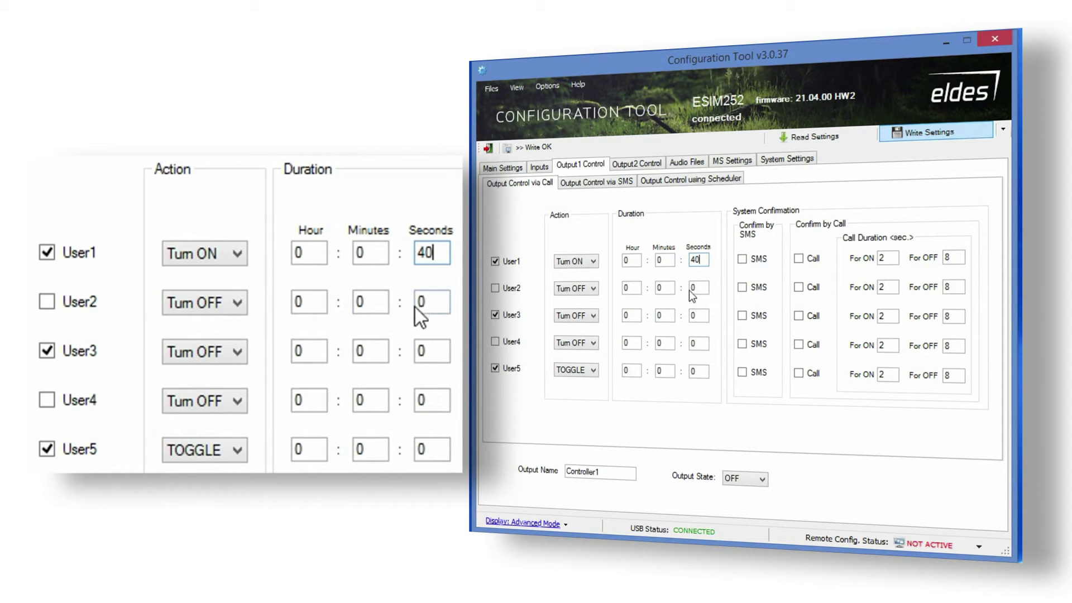
double_click(695, 313)
type("30")
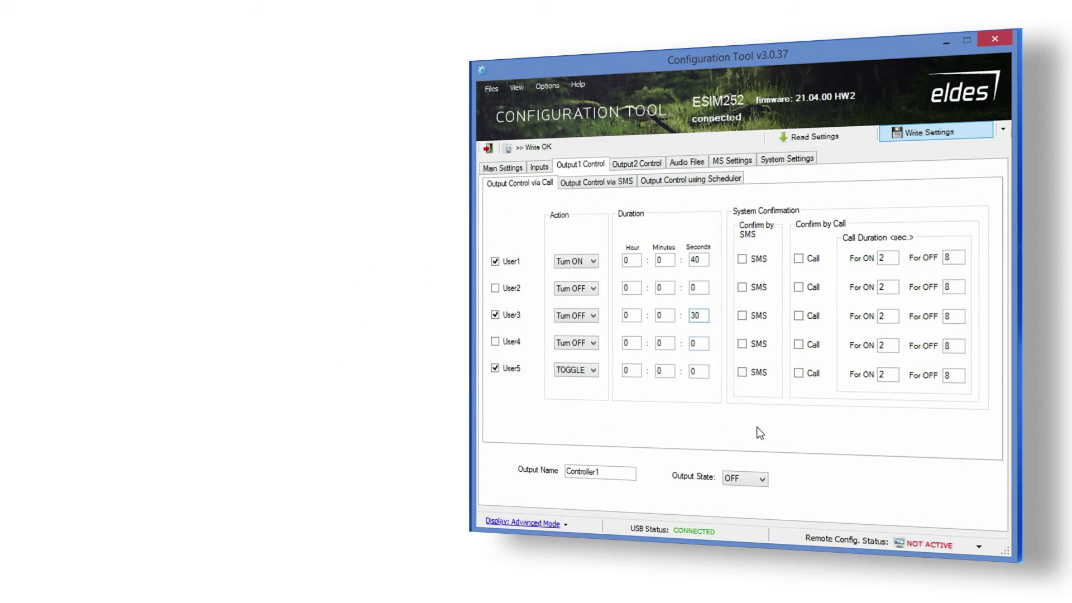
left_click(764, 481)
left_click(609, 489)
left_click_drag(606, 474, 542, 475)
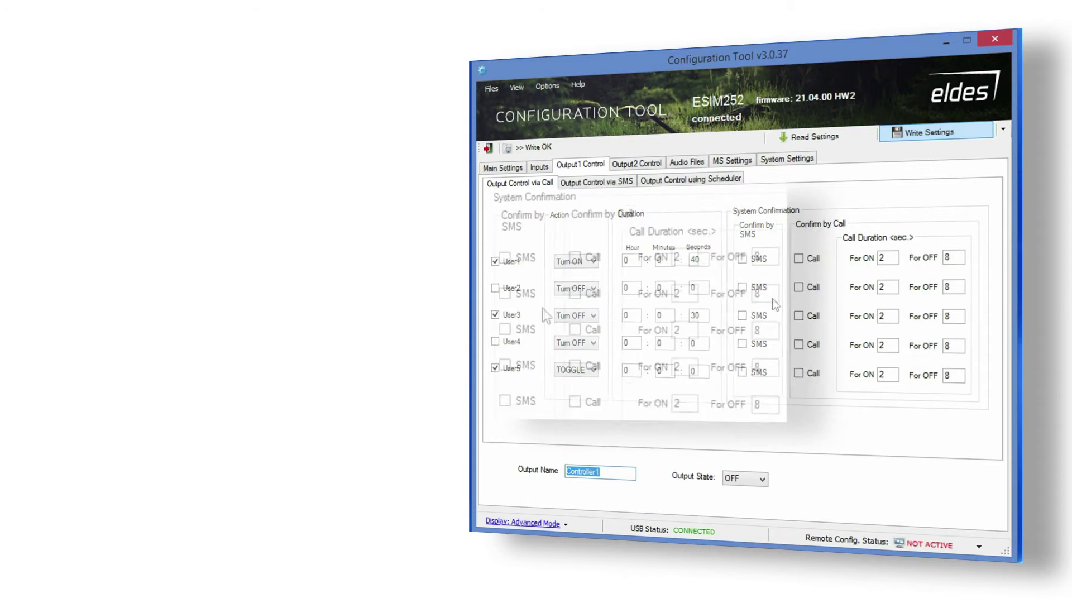
Confirm Output1 call control by SMS for User1 and User5 and by call for User3, and confirm SMS control by call only.
left_click(743, 260)
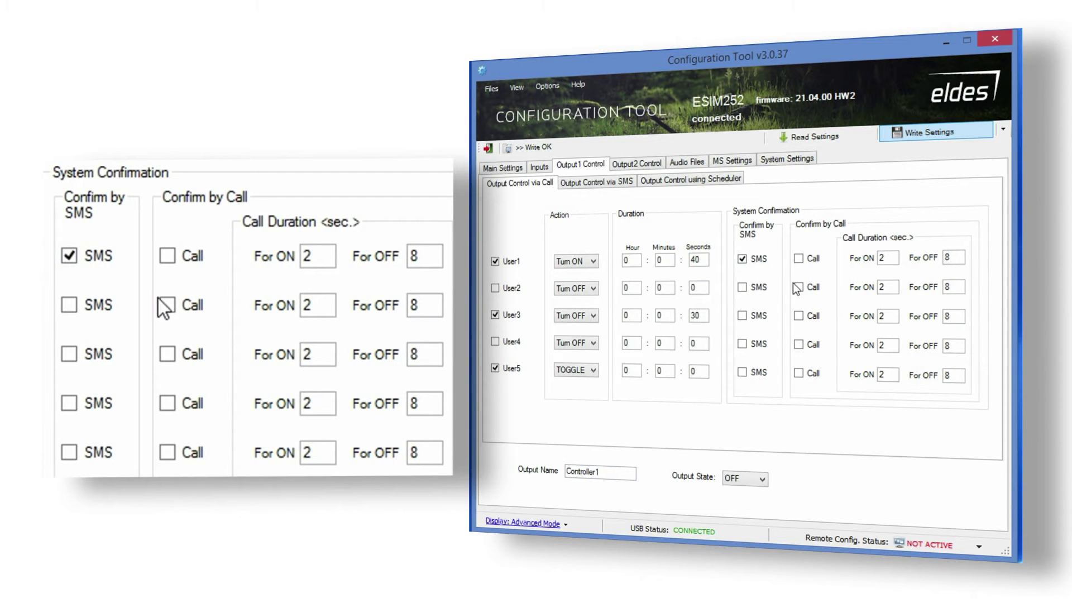
left_click(801, 319)
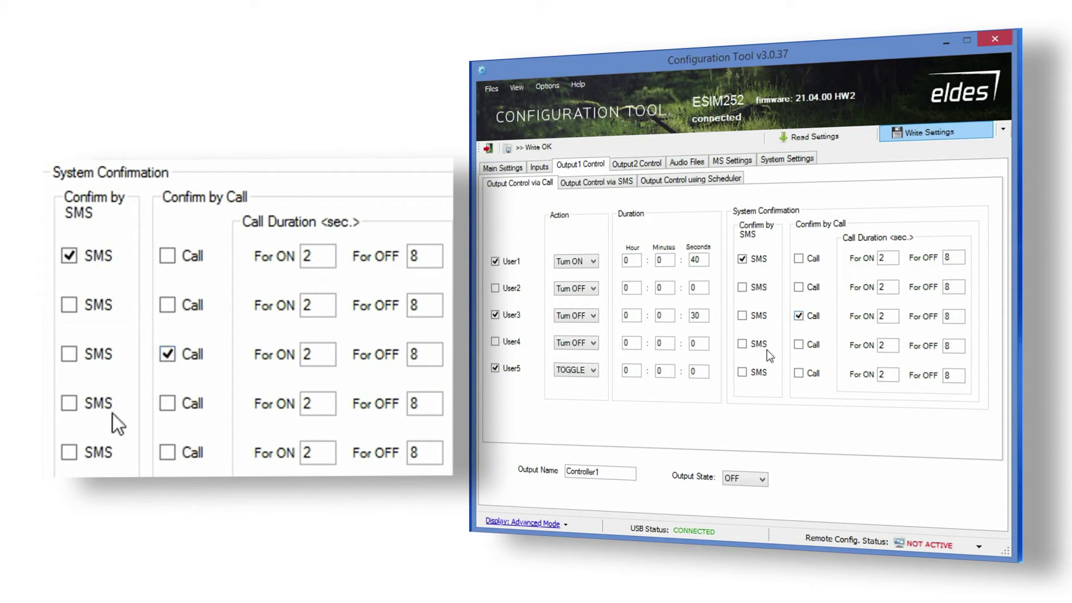
left_click(743, 374)
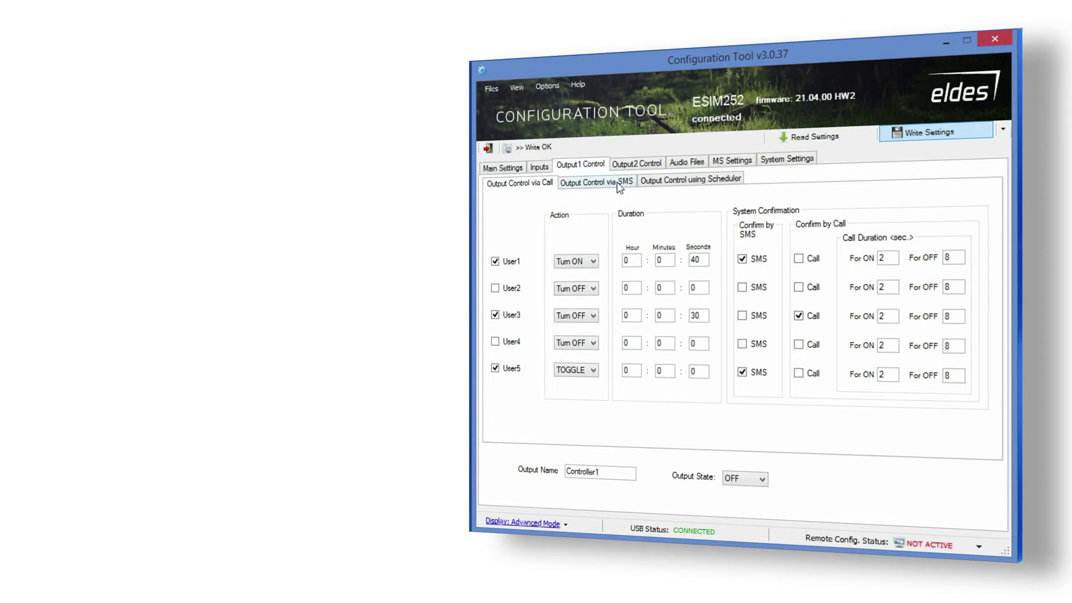
left_click(619, 185)
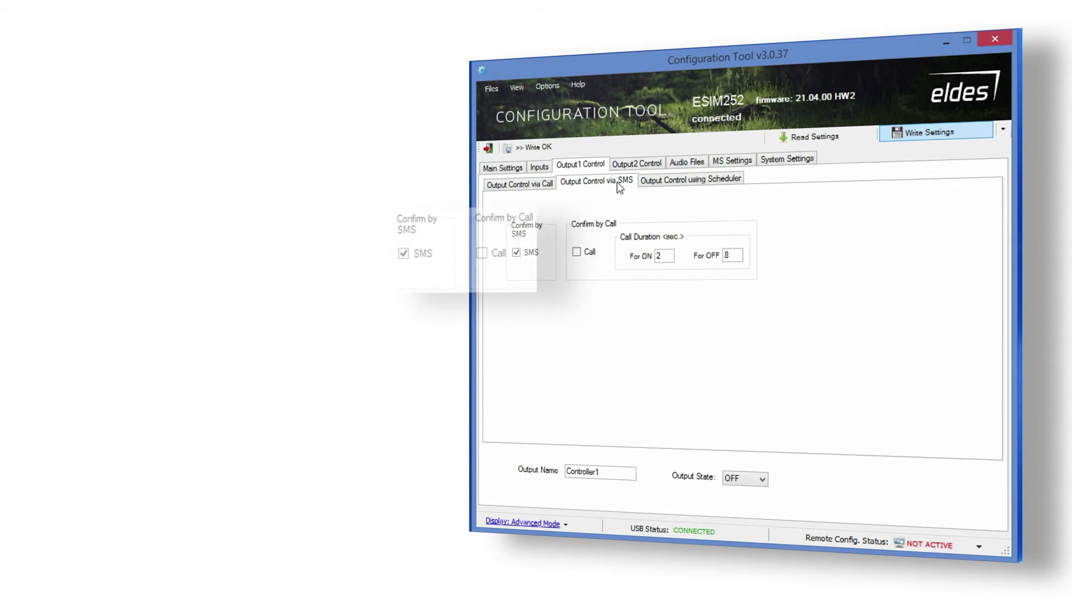
left_click(577, 253)
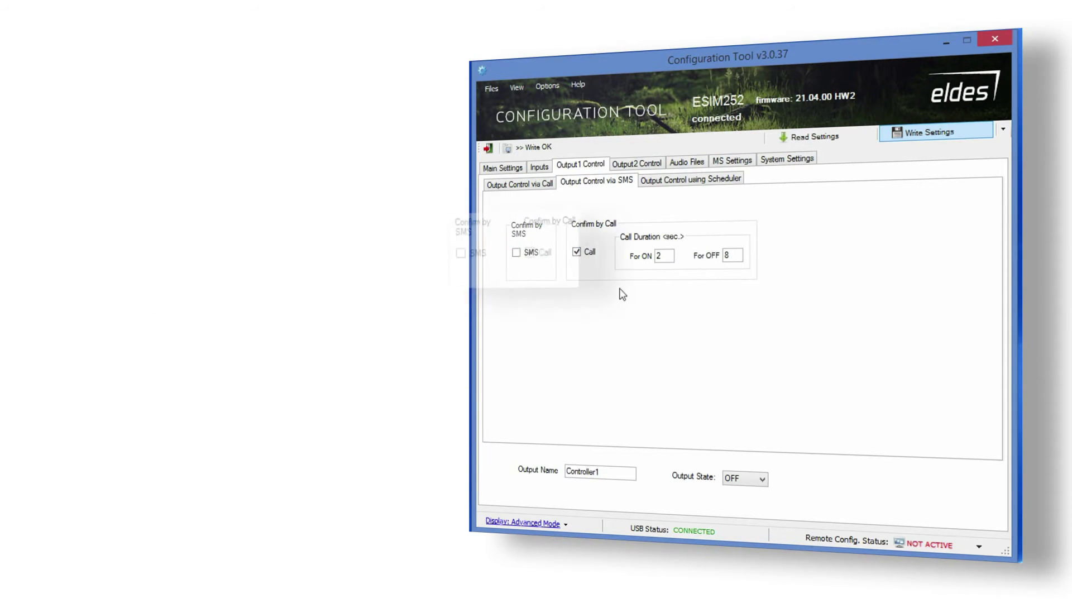
Schedule Output1 to start at 08:00 with the output state ON.
left_click(705, 182)
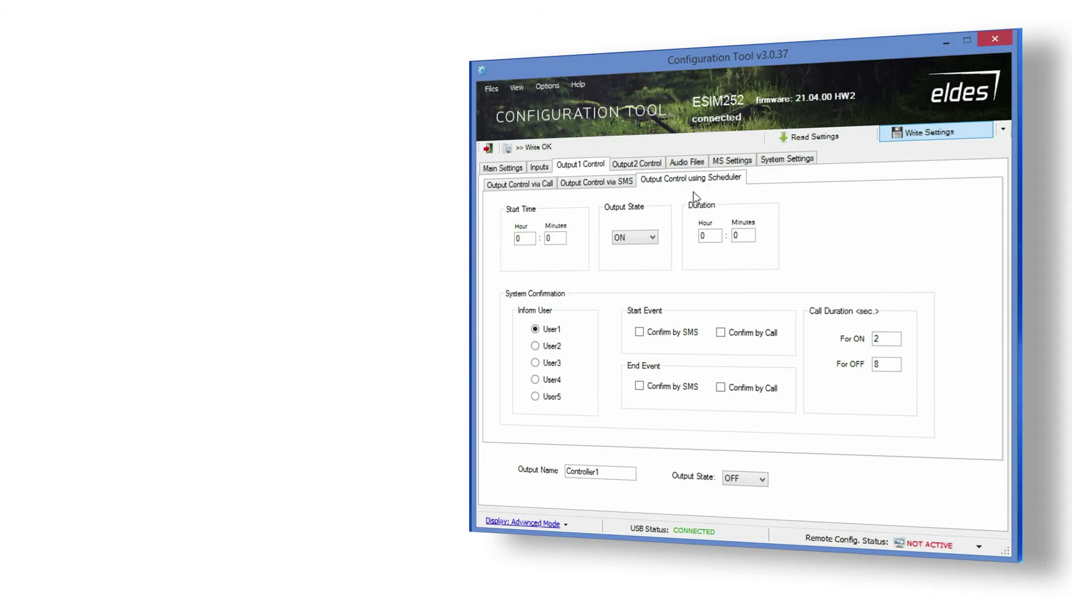
double_click(530, 239)
type("08")
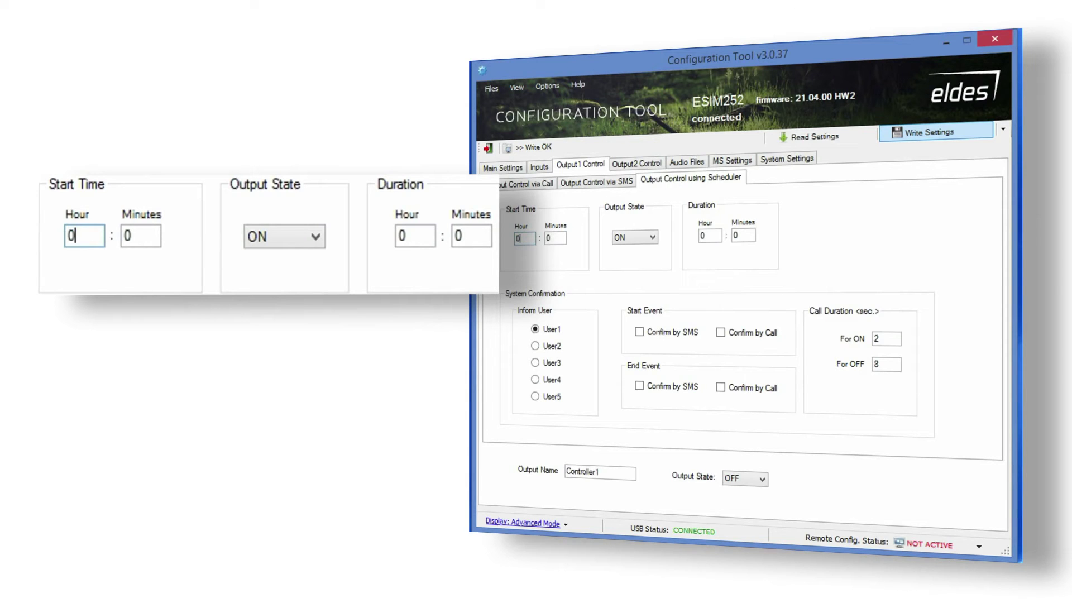
double_click(561, 238)
type("00")
left_click(651, 237)
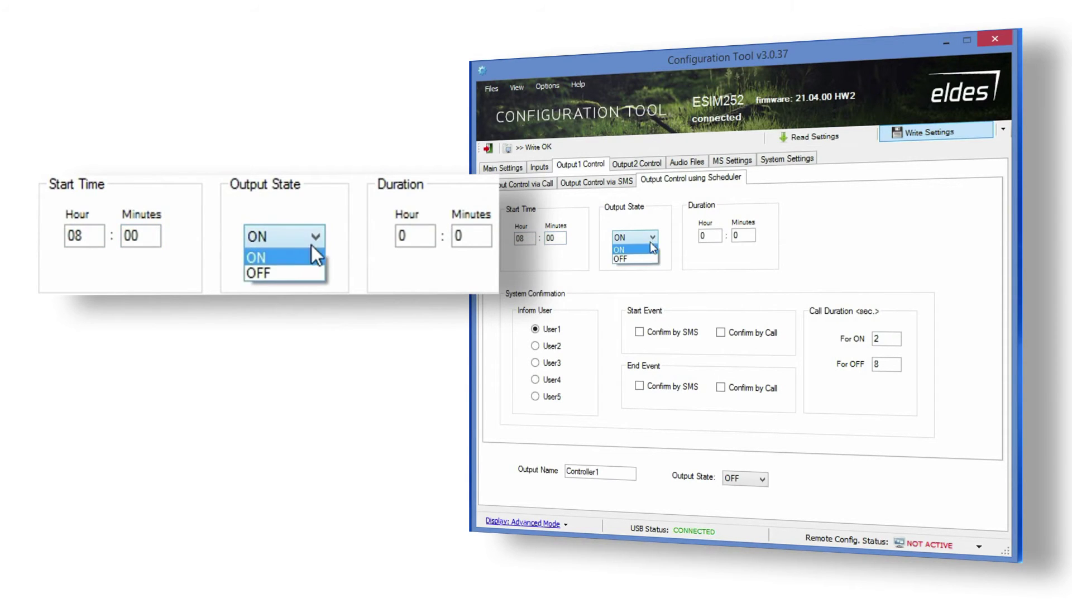
left_click(646, 253)
Set the scheduled duration of Output1 to 2 hours 30 minutes.
double_click(705, 235)
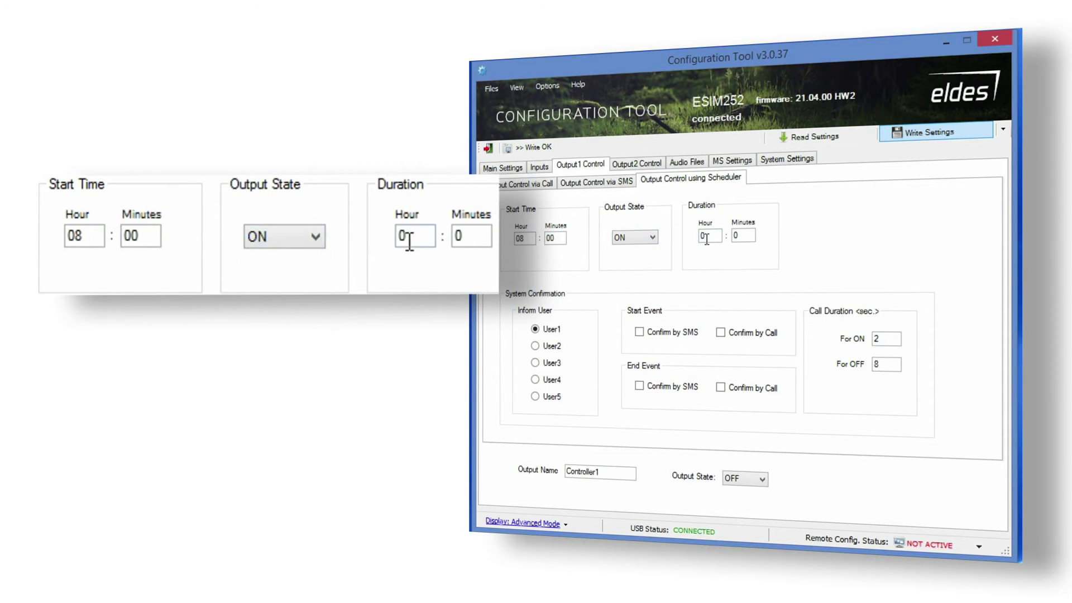
type("2")
double_click(748, 237)
type("30")
Inform User1 about the Output1 schedule, confirming the start event by SMS and the end event by call.
left_click(535, 346)
left_click(535, 362)
left_click(535, 379)
left_click(535, 396)
left_click(534, 331)
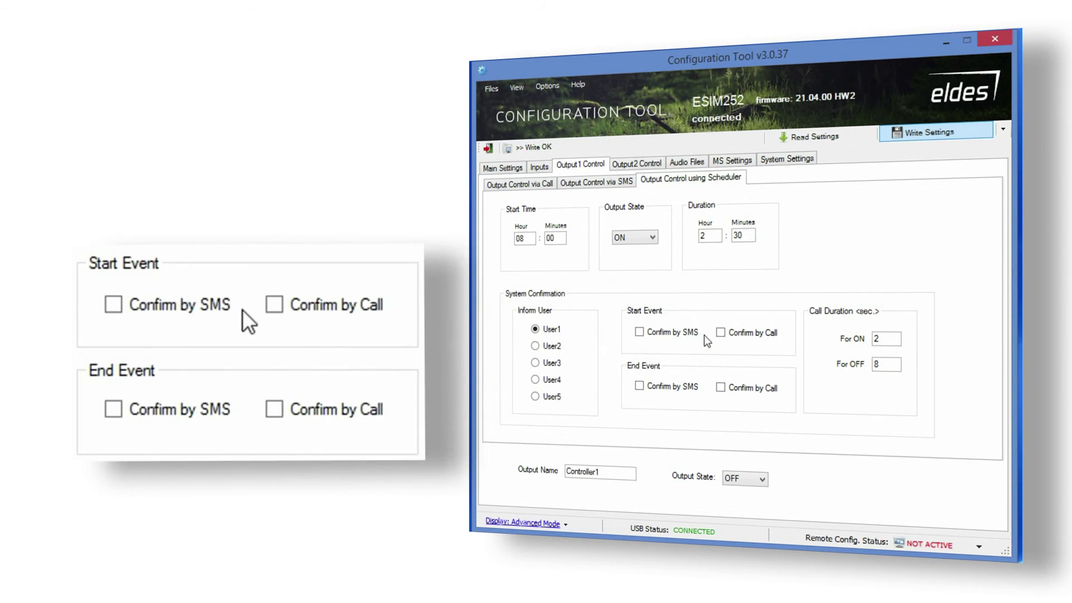
left_click(640, 332)
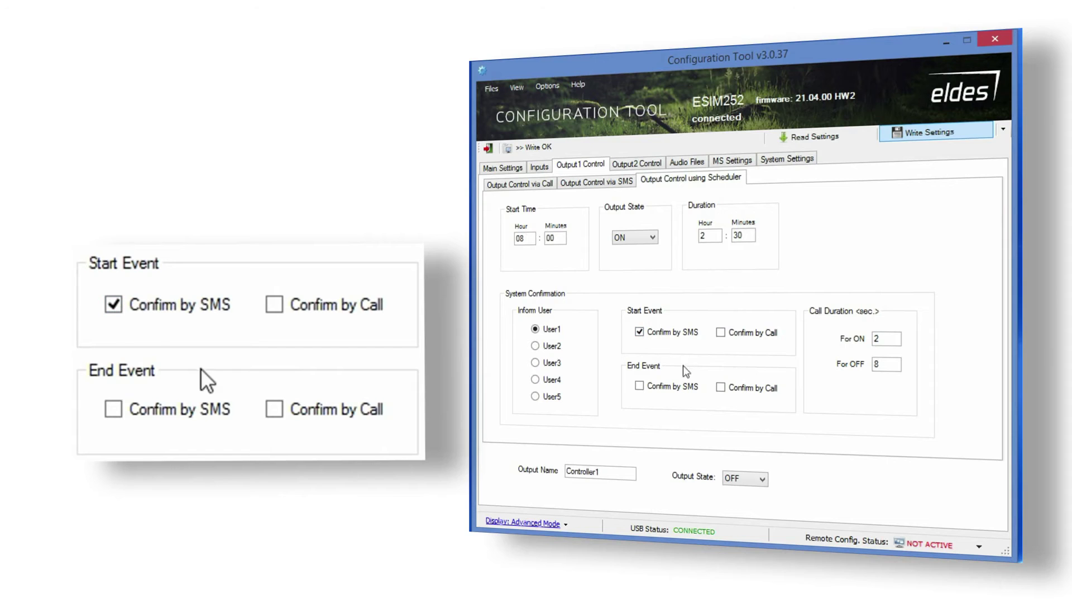
left_click(720, 387)
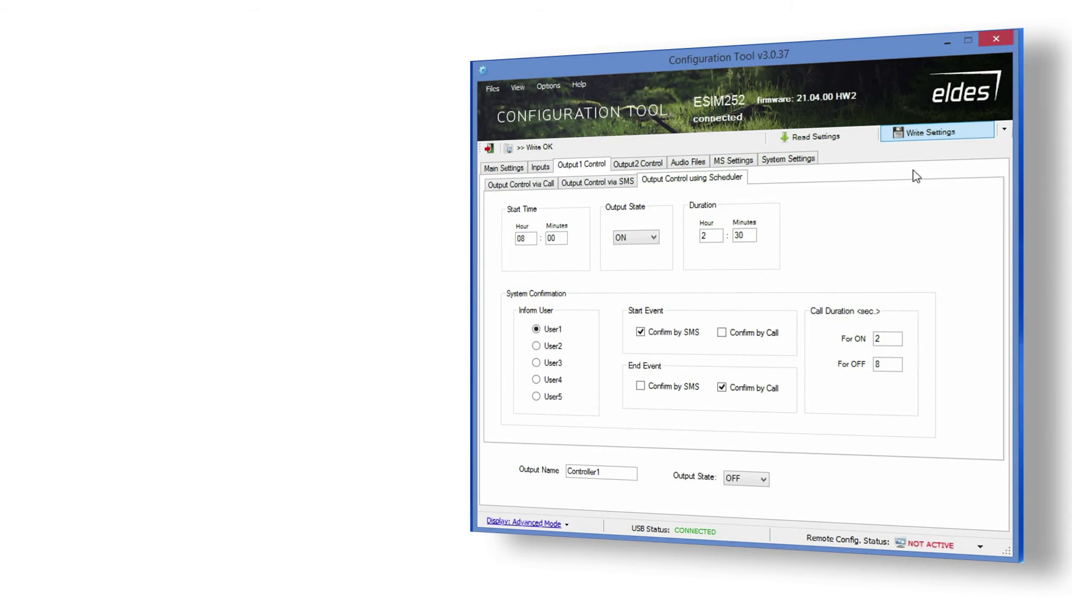
Record an alarm event audio message for Input 1 with the sound recorder, stopping after about 2 seconds.
left_click(678, 162)
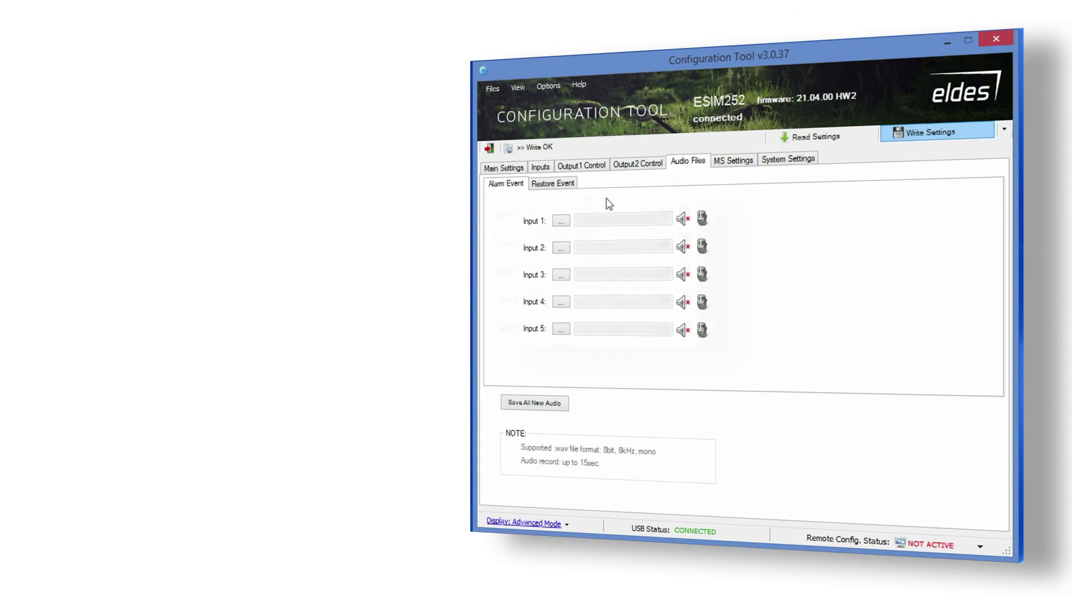
left_click(703, 219)
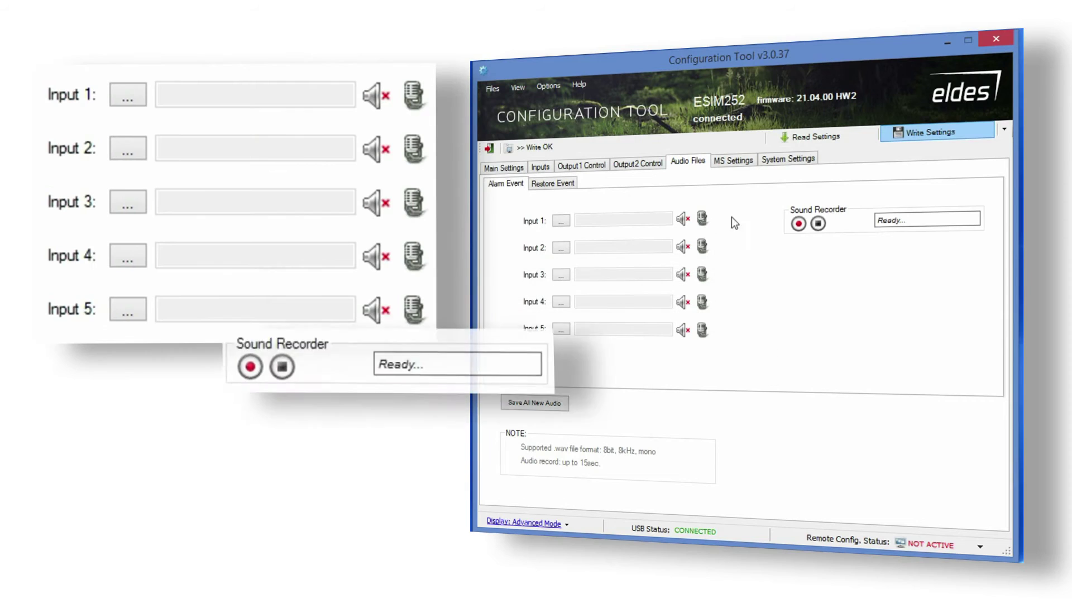
left_click(799, 223)
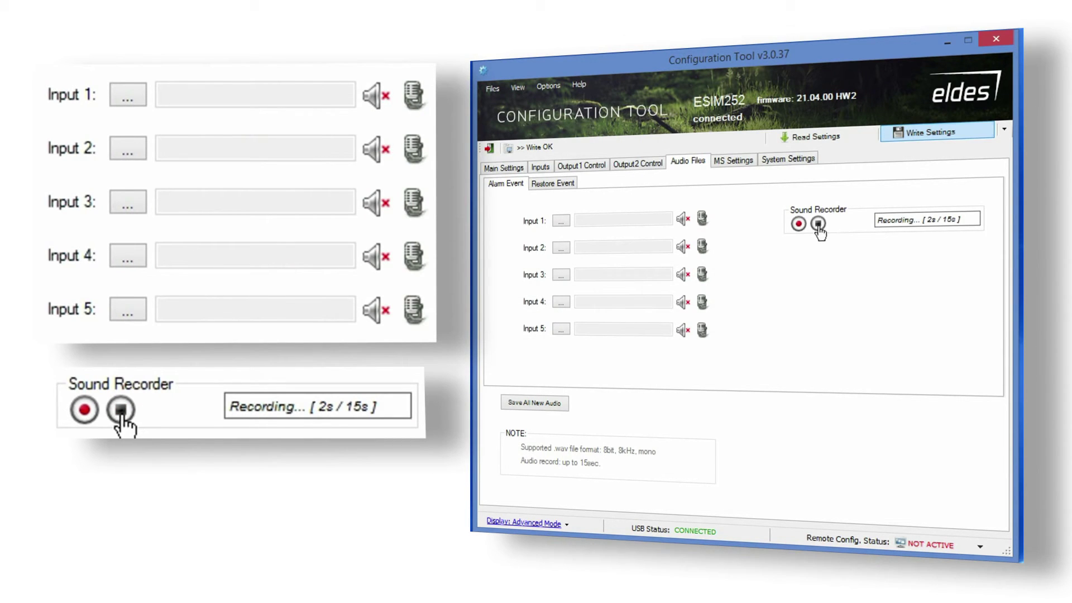
left_click(818, 224)
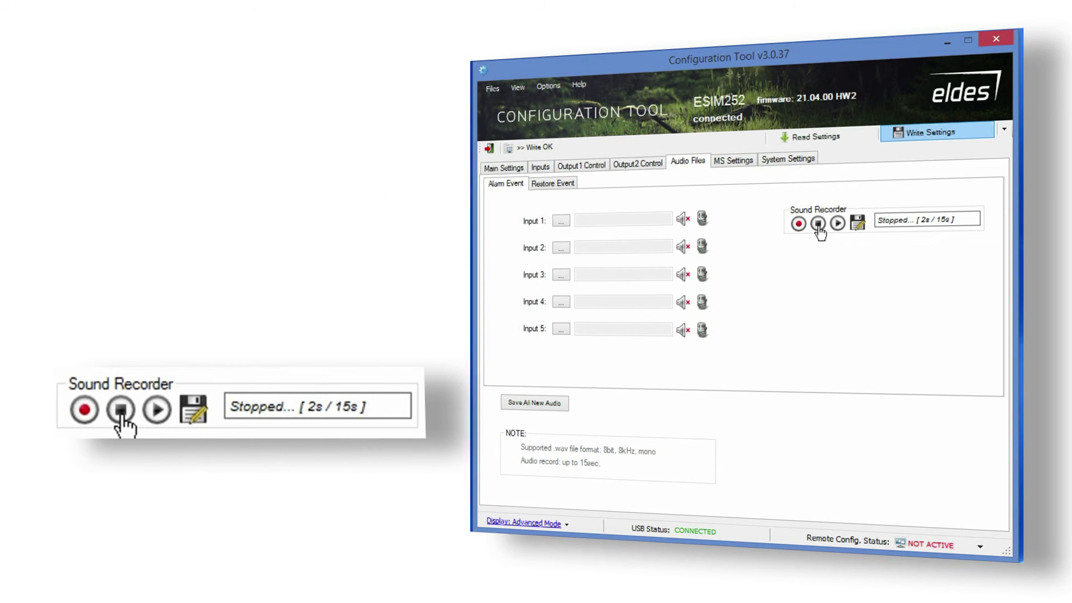
Save the recorded alarm message to the Desktop as a WAV file named audio3.
left_click(859, 223)
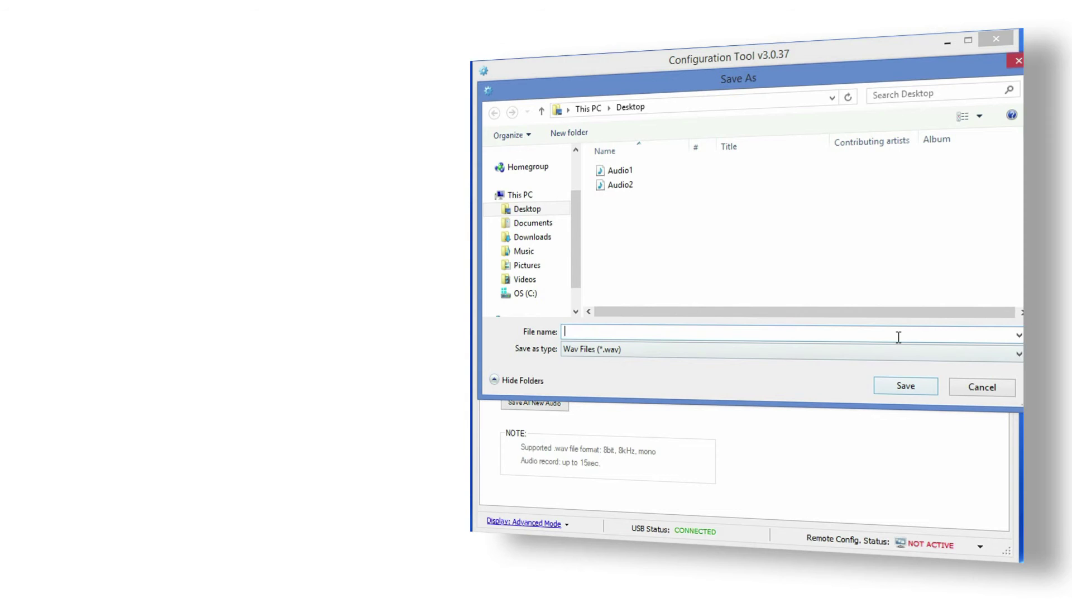
type("audi")
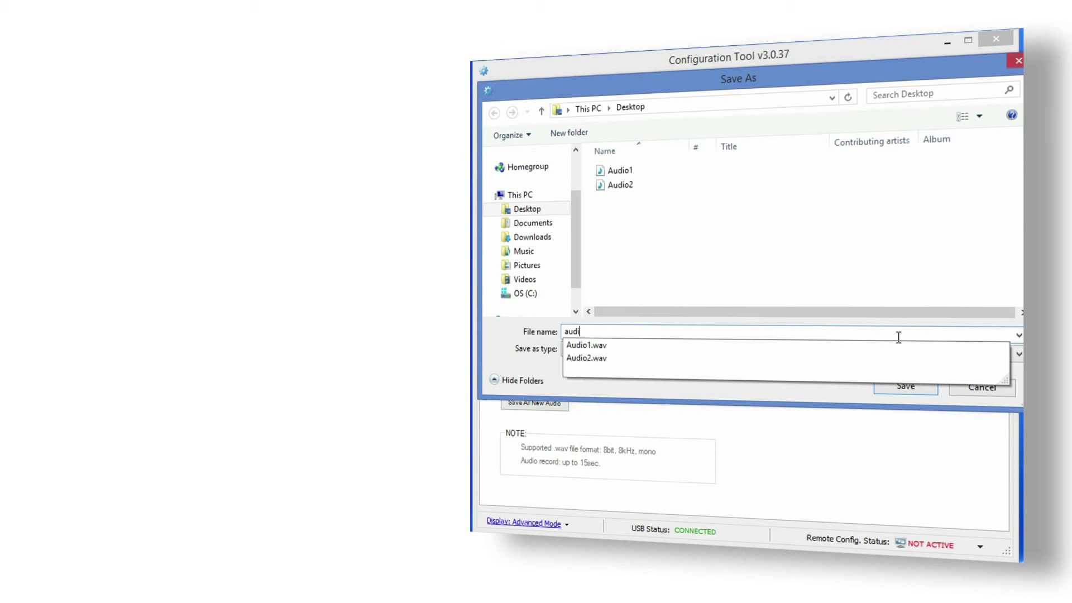
type("o3")
left_click(926, 383)
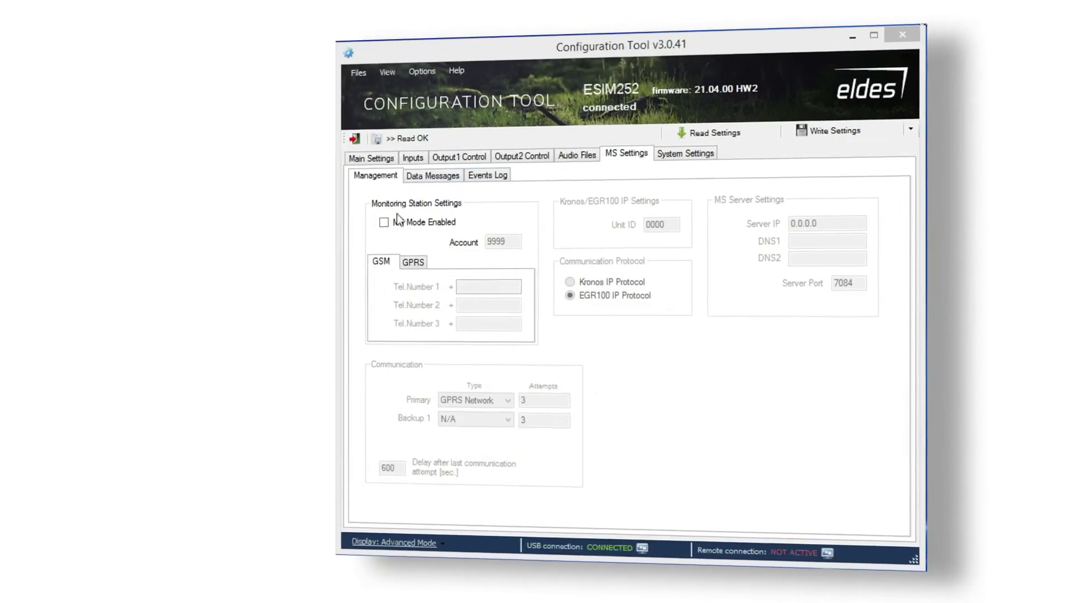
Enable MS mode, using Voice Calls to the monitoring station's first phone number as primary communication and GPRS Network as Backup 1.
left_click(270, 217)
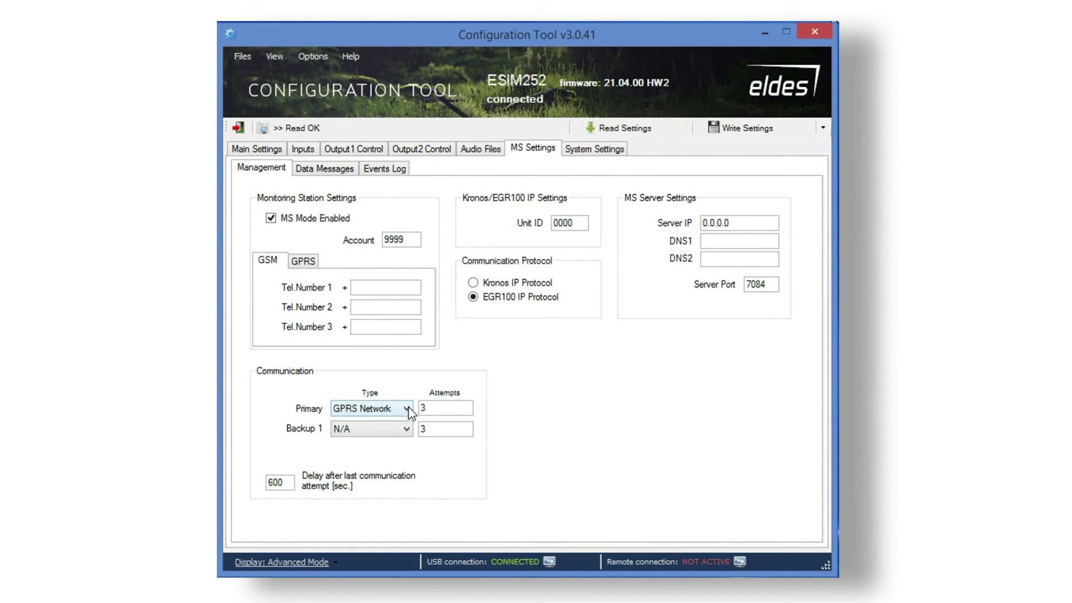
left_click(411, 411)
left_click(401, 434)
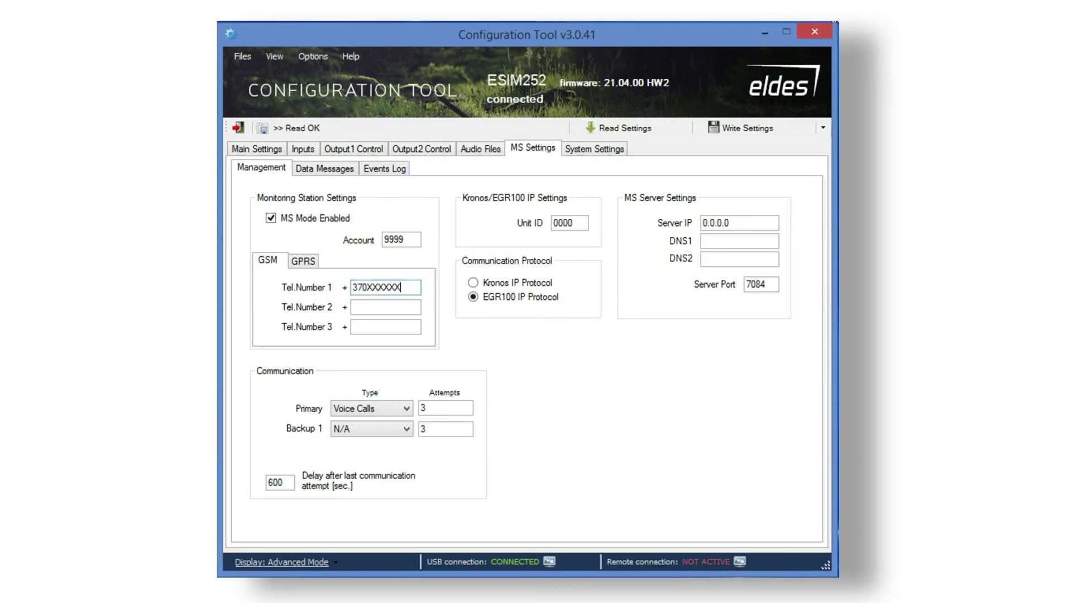
left_click(407, 428)
left_click(389, 444)
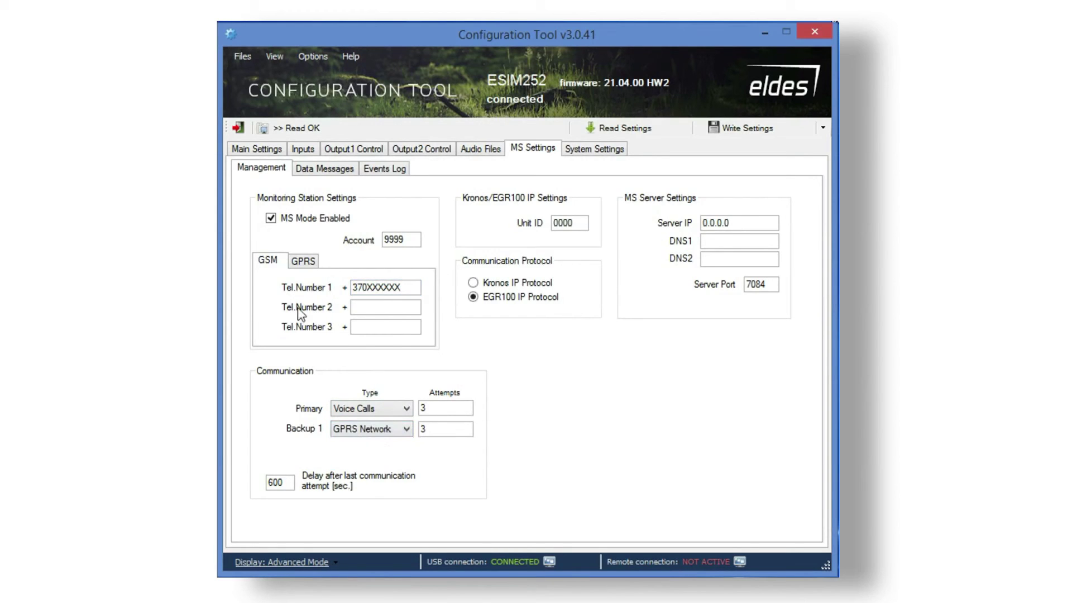
Choose UDP as the monitoring station's GPRS protocol and open the APN and user name settings for GPRS.
left_click(303, 263)
left_click(268, 315)
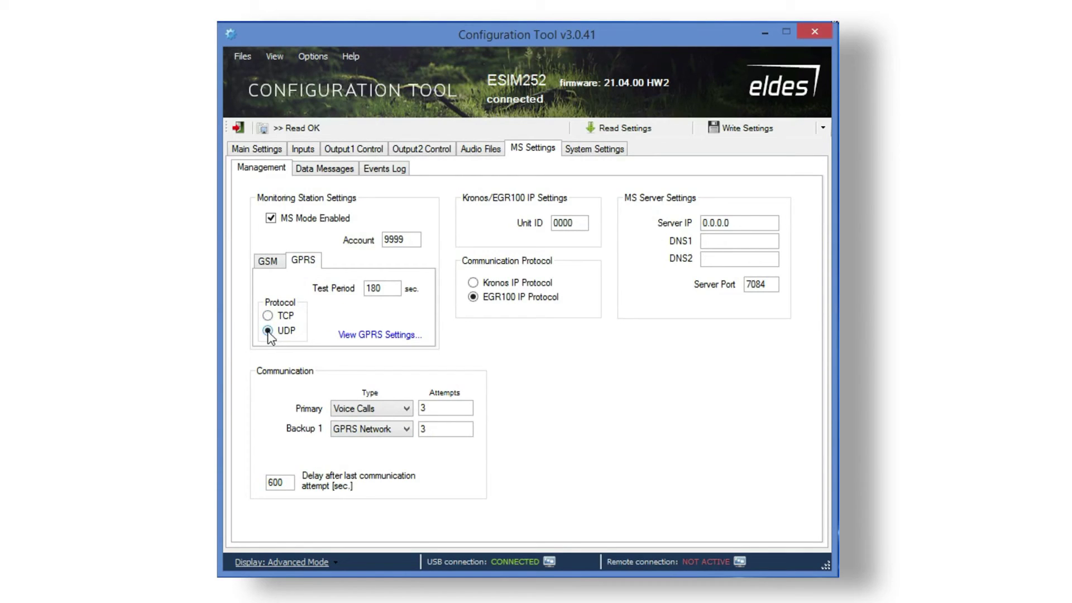
left_click(379, 335)
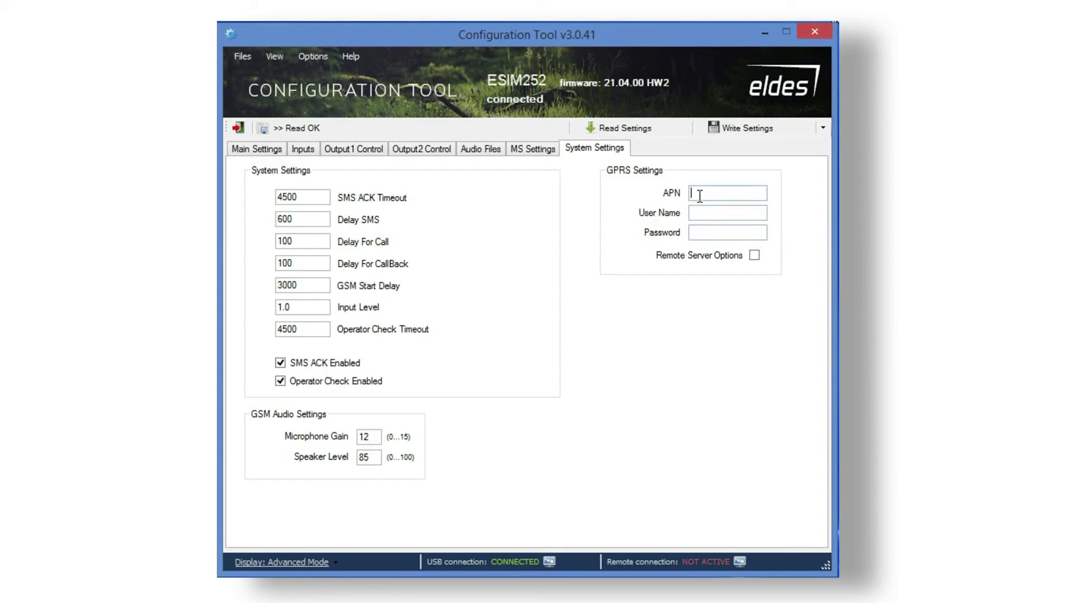
left_click(702, 213)
Set the monitoring station Unit ID to 1234 and select the EGR100 IP Protocol for communication.
left_click(529, 150)
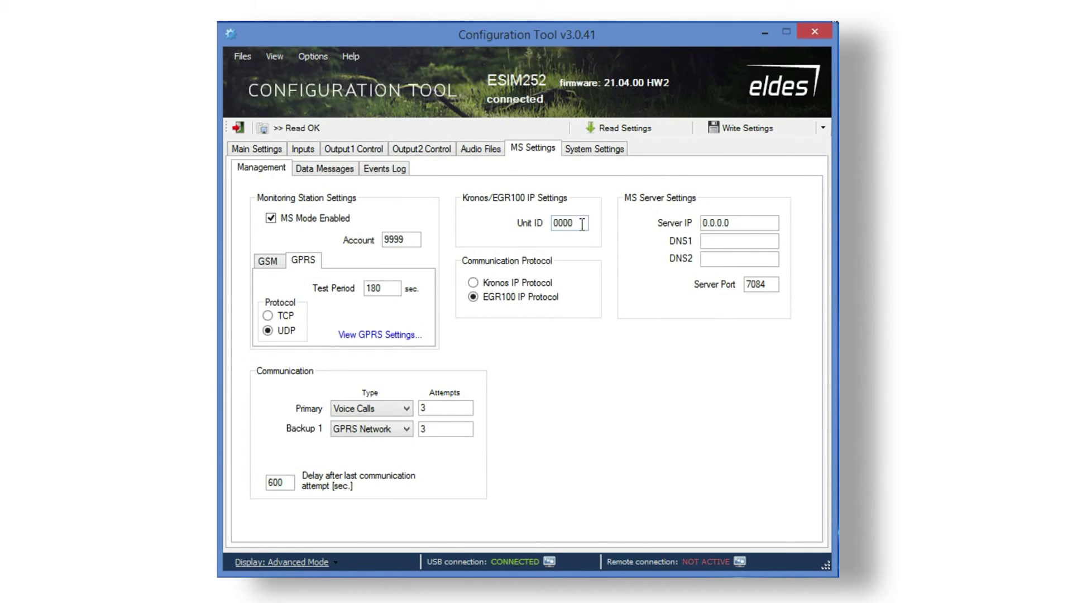
left_click_drag(582, 224, 561, 224)
type("1234")
left_click(474, 283)
left_click(478, 297)
Set the MS server IP to 212.42.55.12 with port 60000, and write the settings to the device.
left_click_drag(735, 223, 664, 223)
type("212")
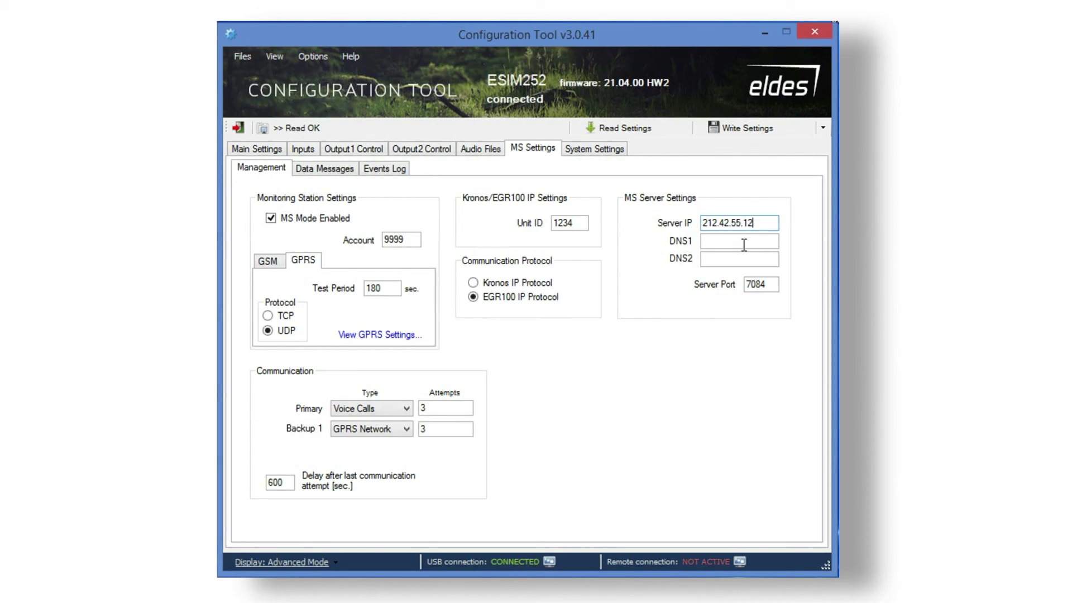
left_click_drag(768, 285, 743, 289)
type("60000")
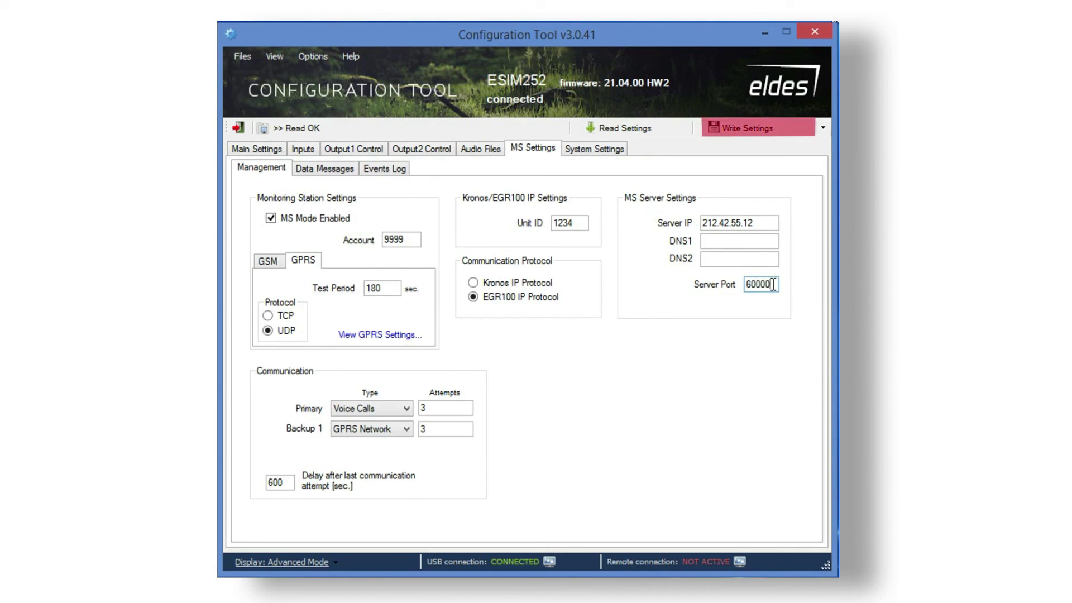
left_click(736, 128)
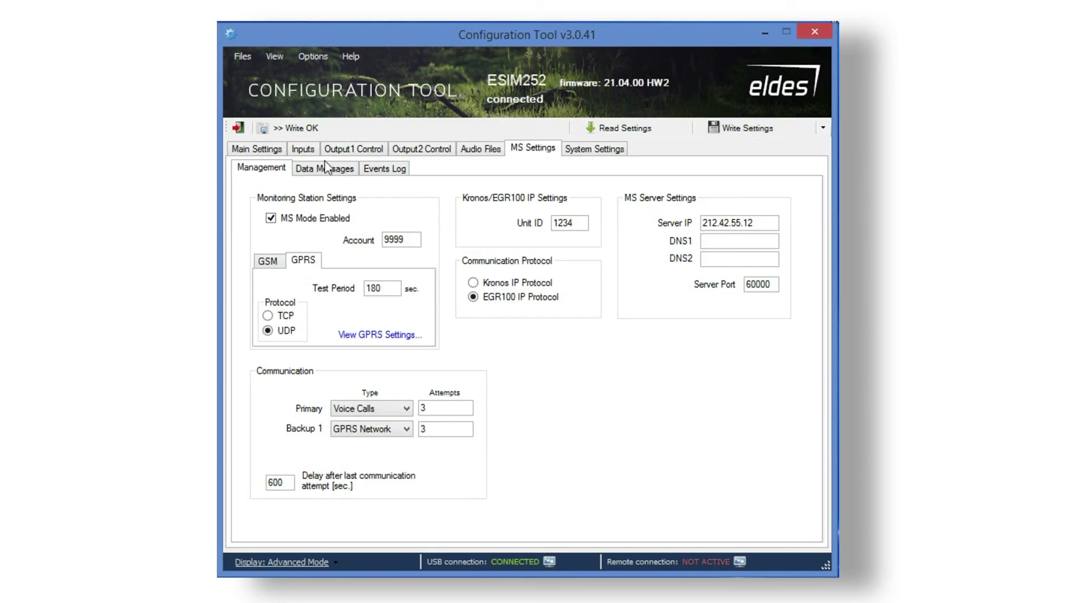
Review the monitoring station's data message codes and events log.
left_click(302, 172)
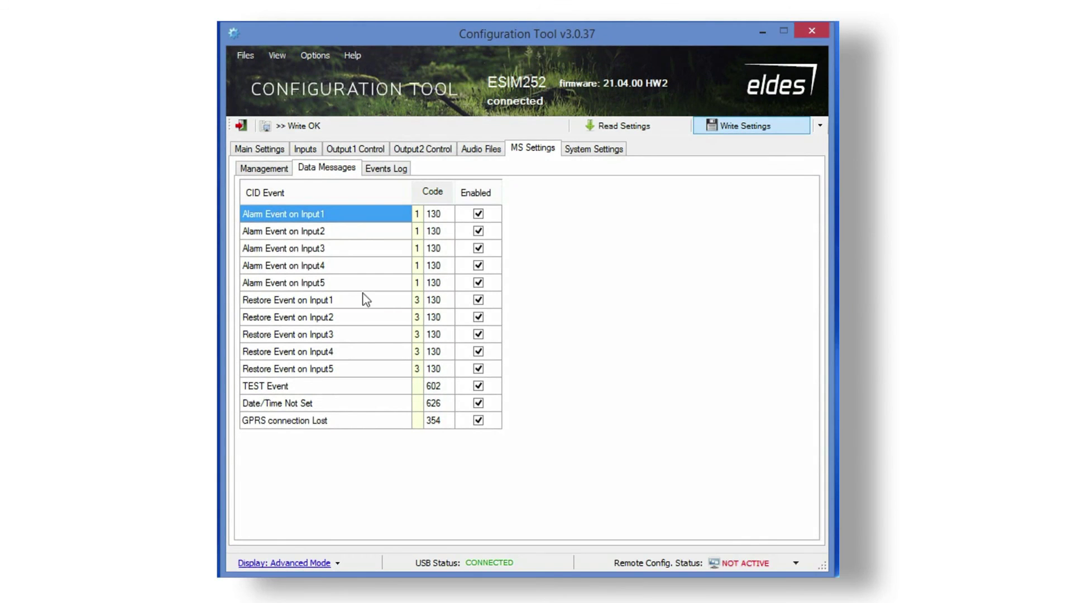
left_click(403, 169)
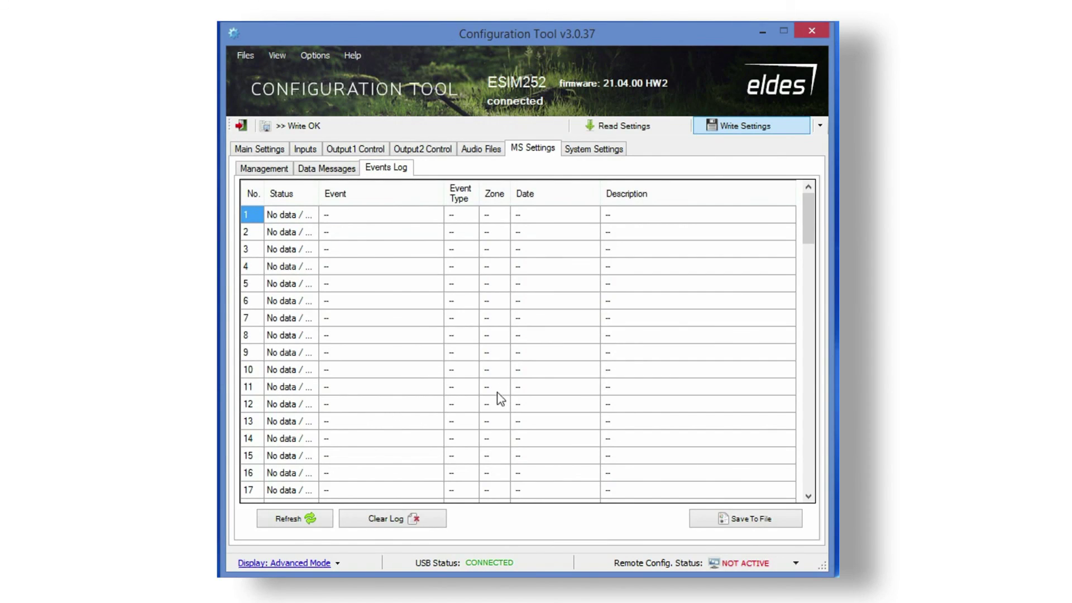
Write the system settings, including the GPRS section, to the device and return to the main user settings.
left_click(607, 151)
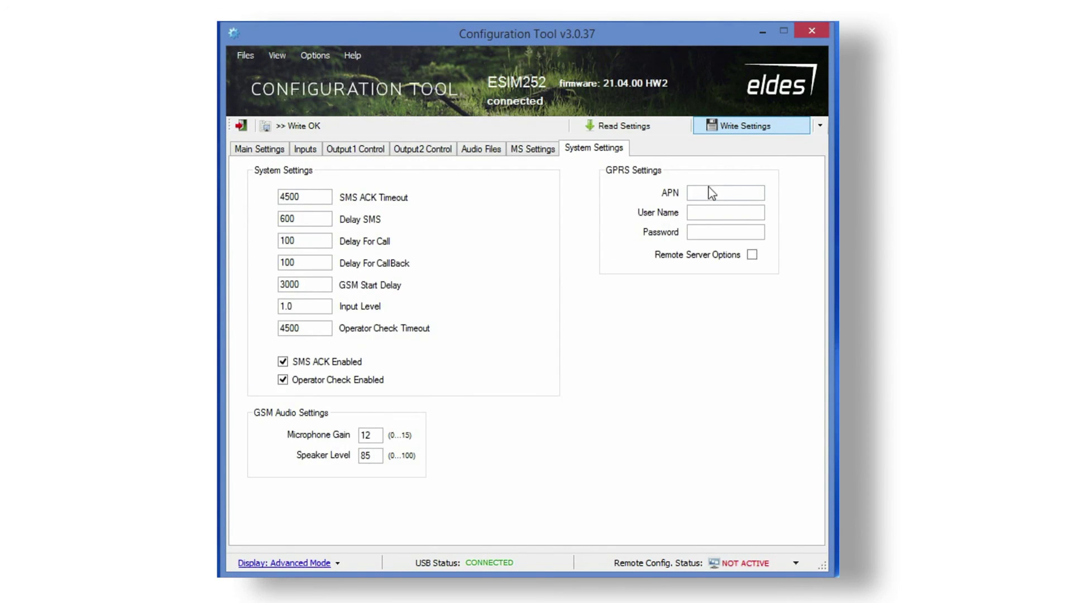
left_click(710, 213)
left_click(705, 228)
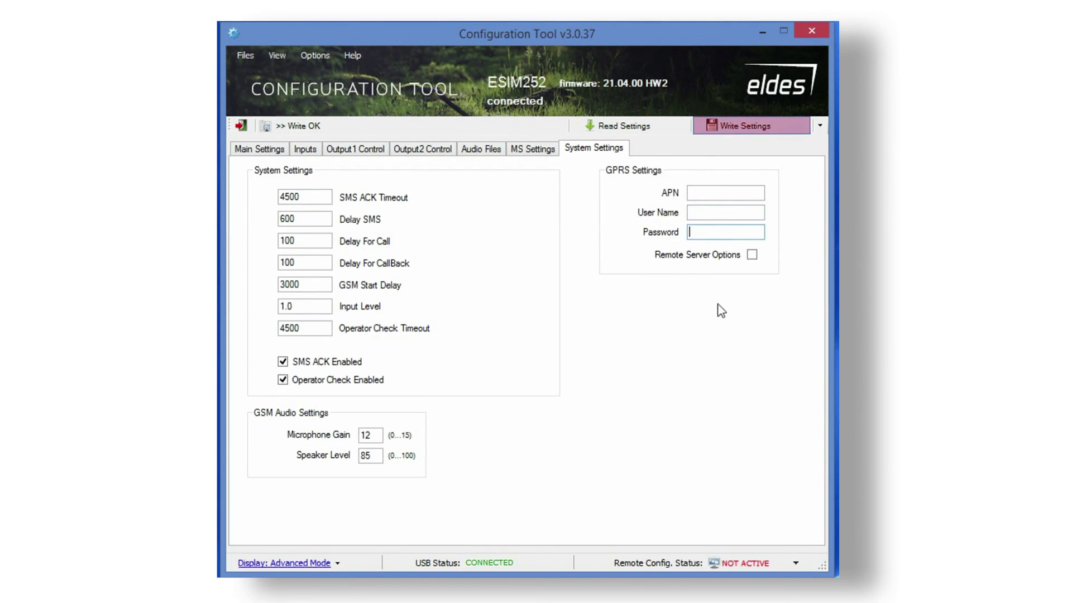
left_click(794, 131)
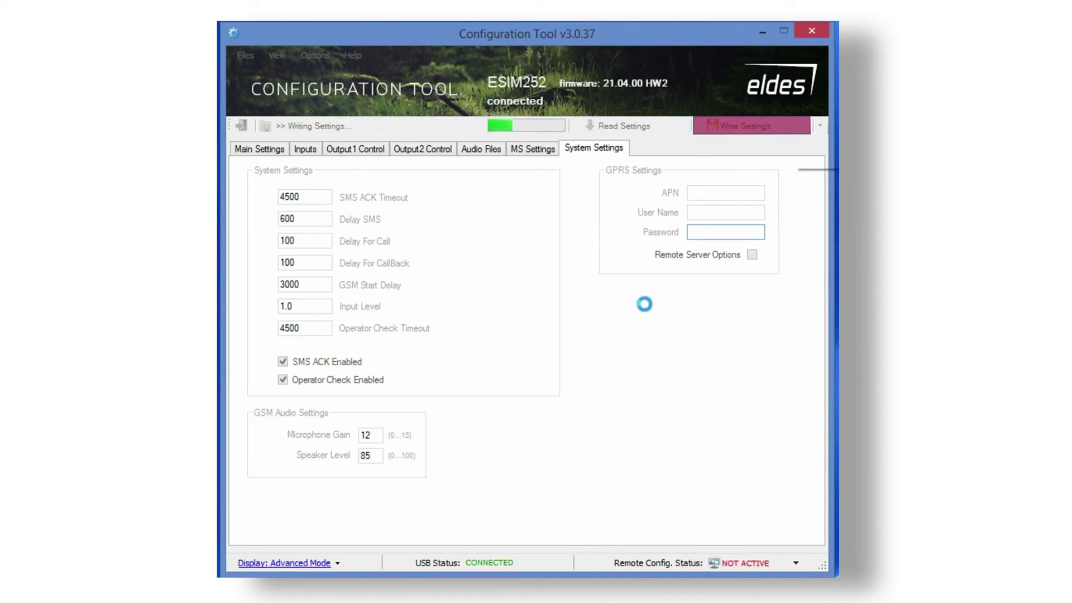
left_click(258, 150)
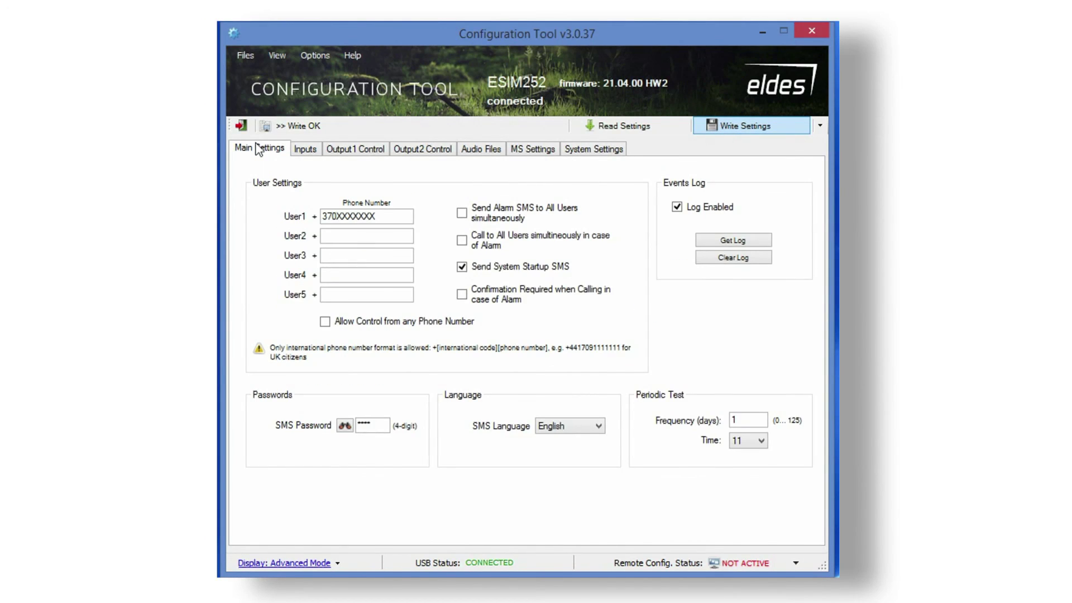